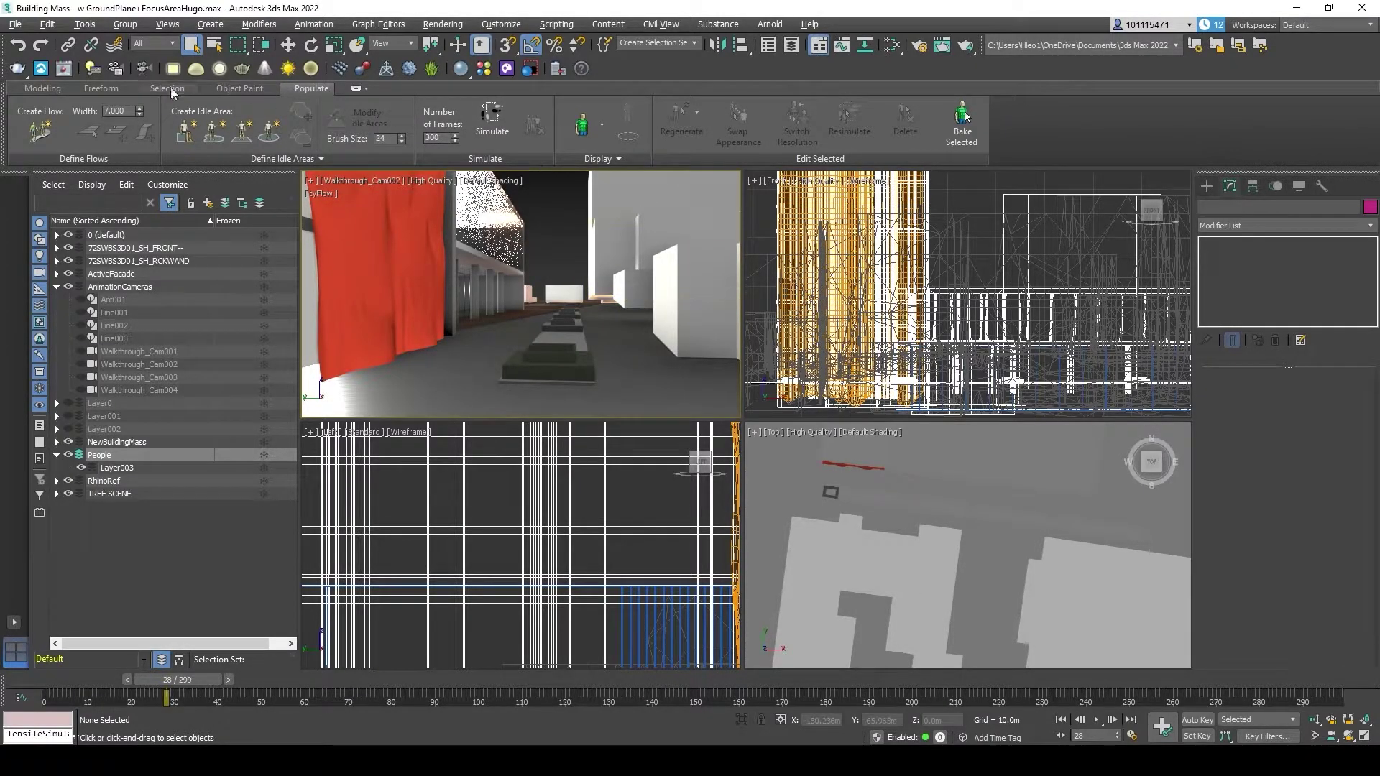
Step: Draw a 7 m wide U-shaped pedestrian flow in the Top view, running along both sides of the central planters
left_click(41, 132)
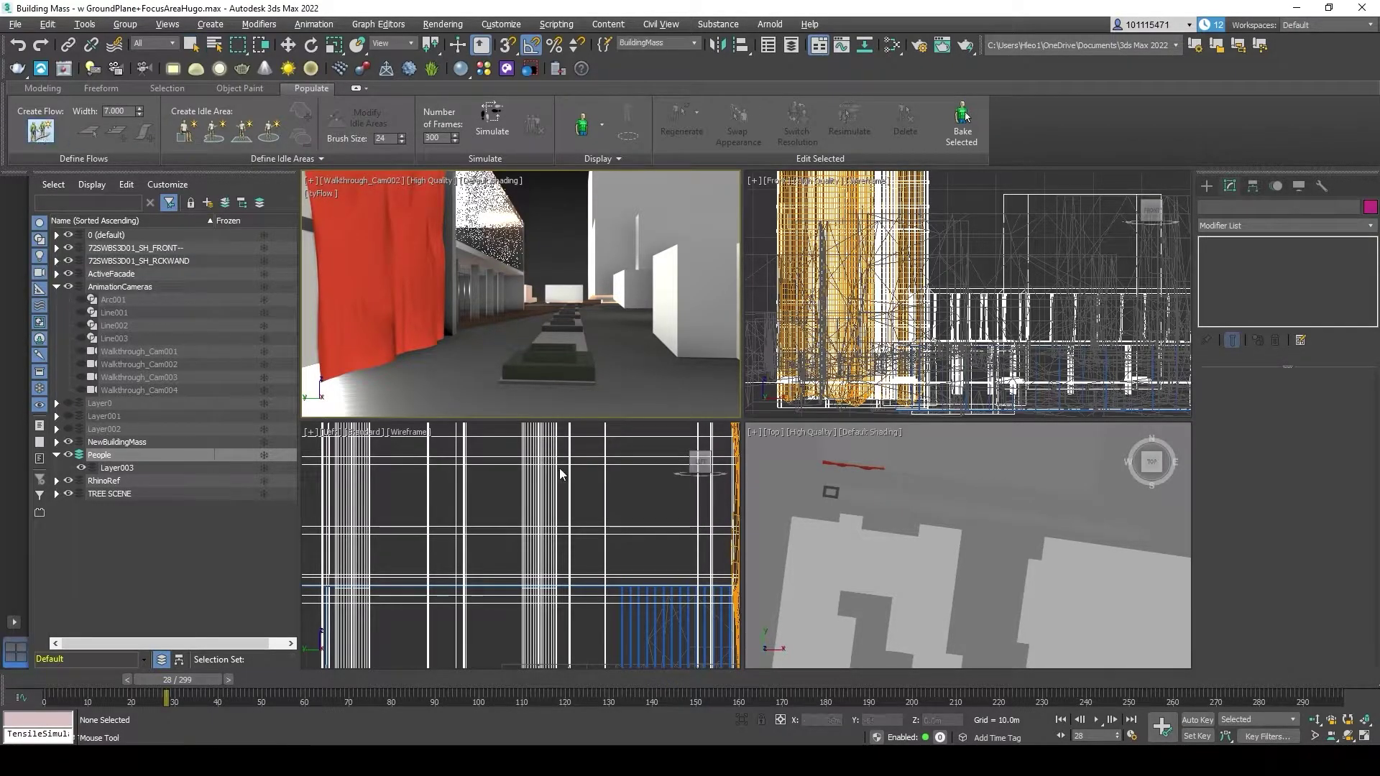
left_click(755, 434)
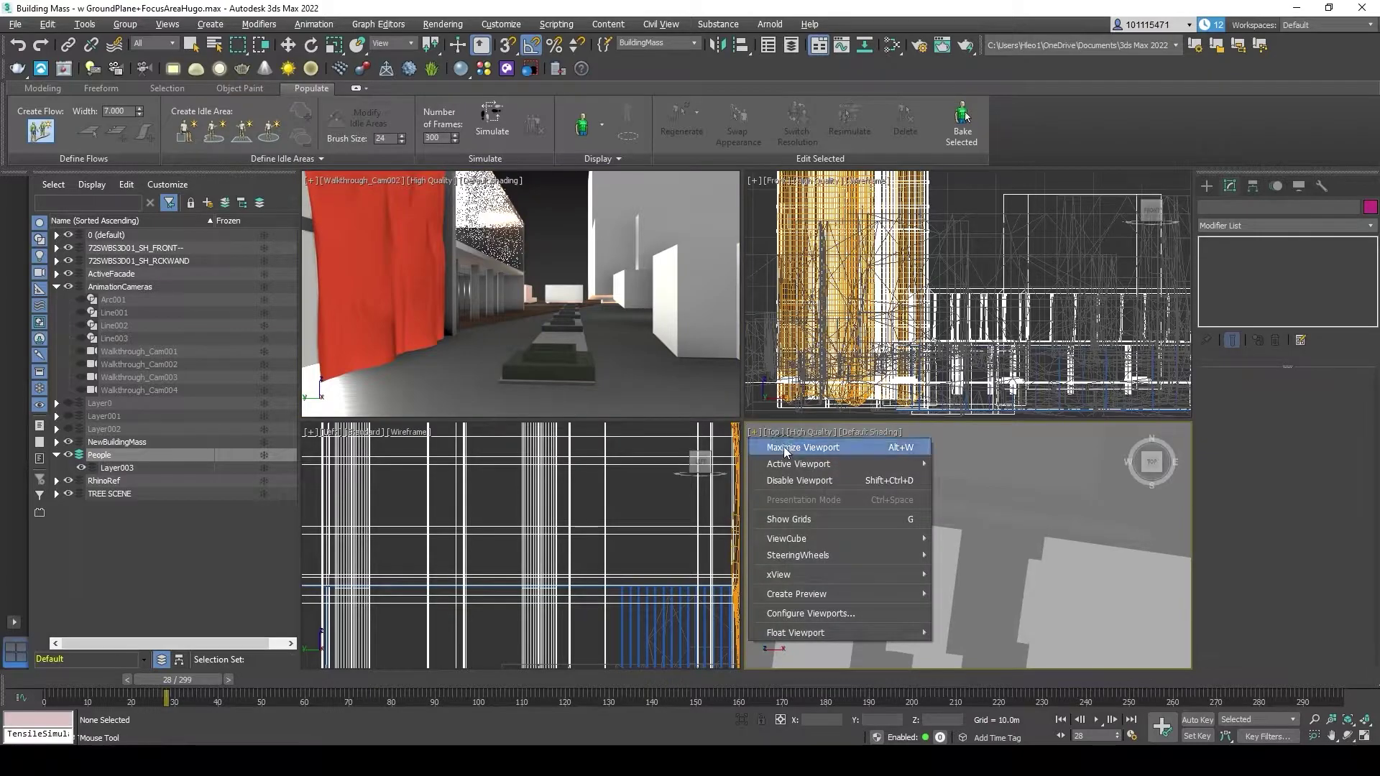
left_click(790, 446)
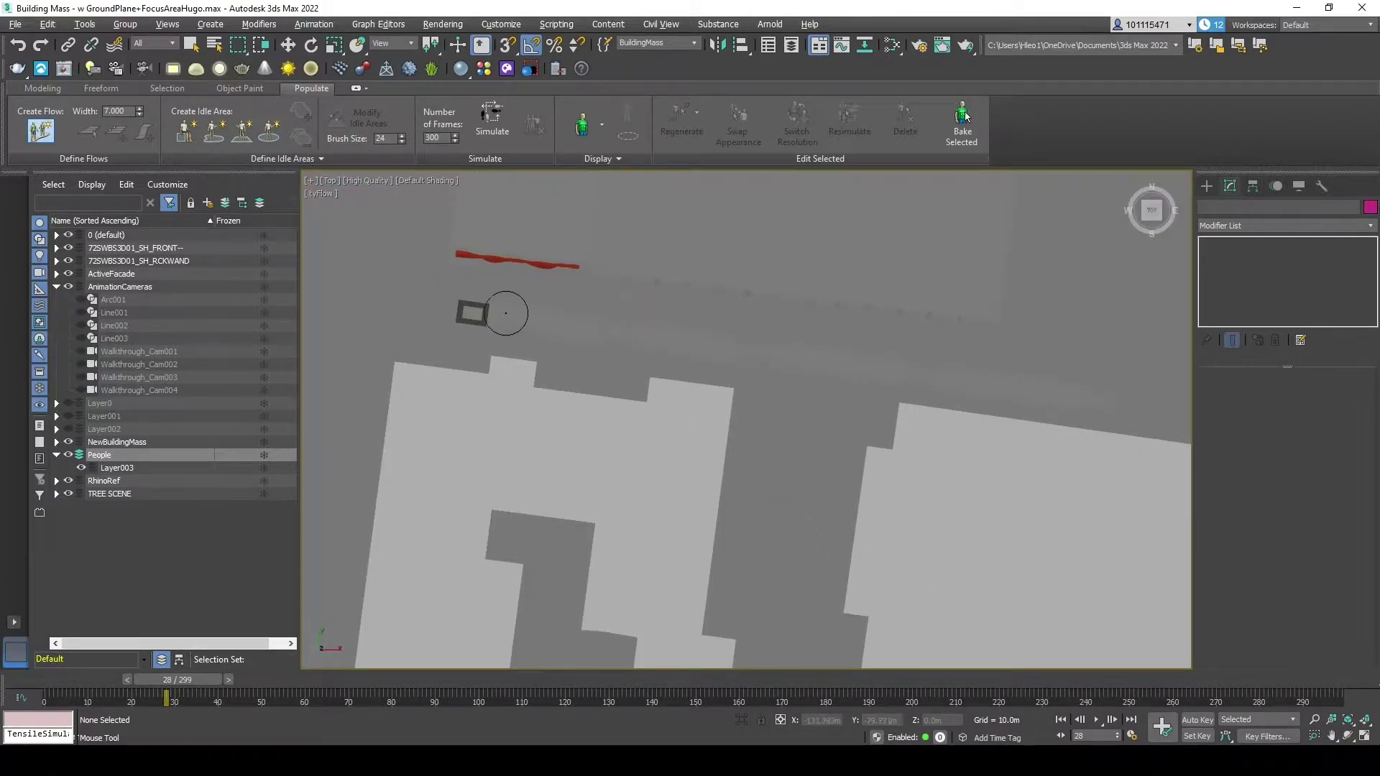
left_click(427, 273)
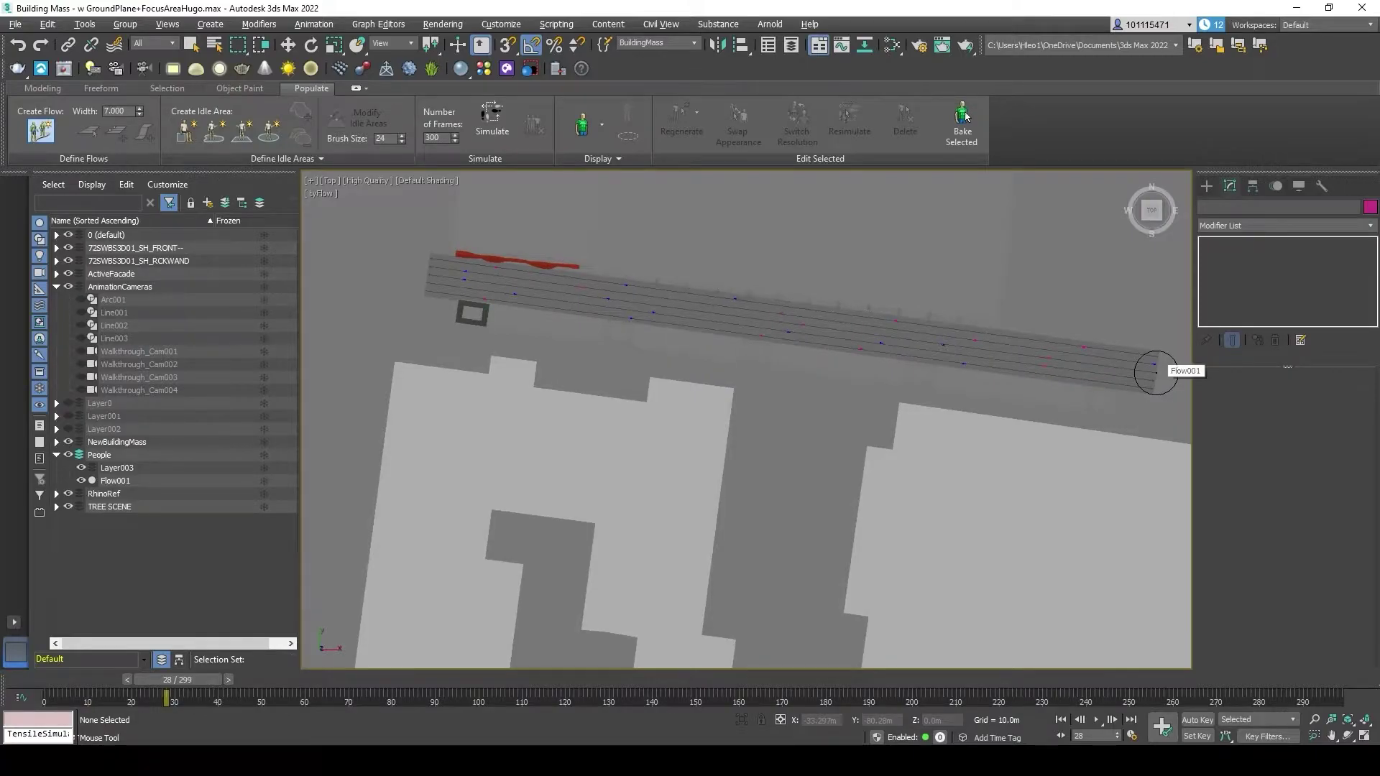
left_click(1169, 369)
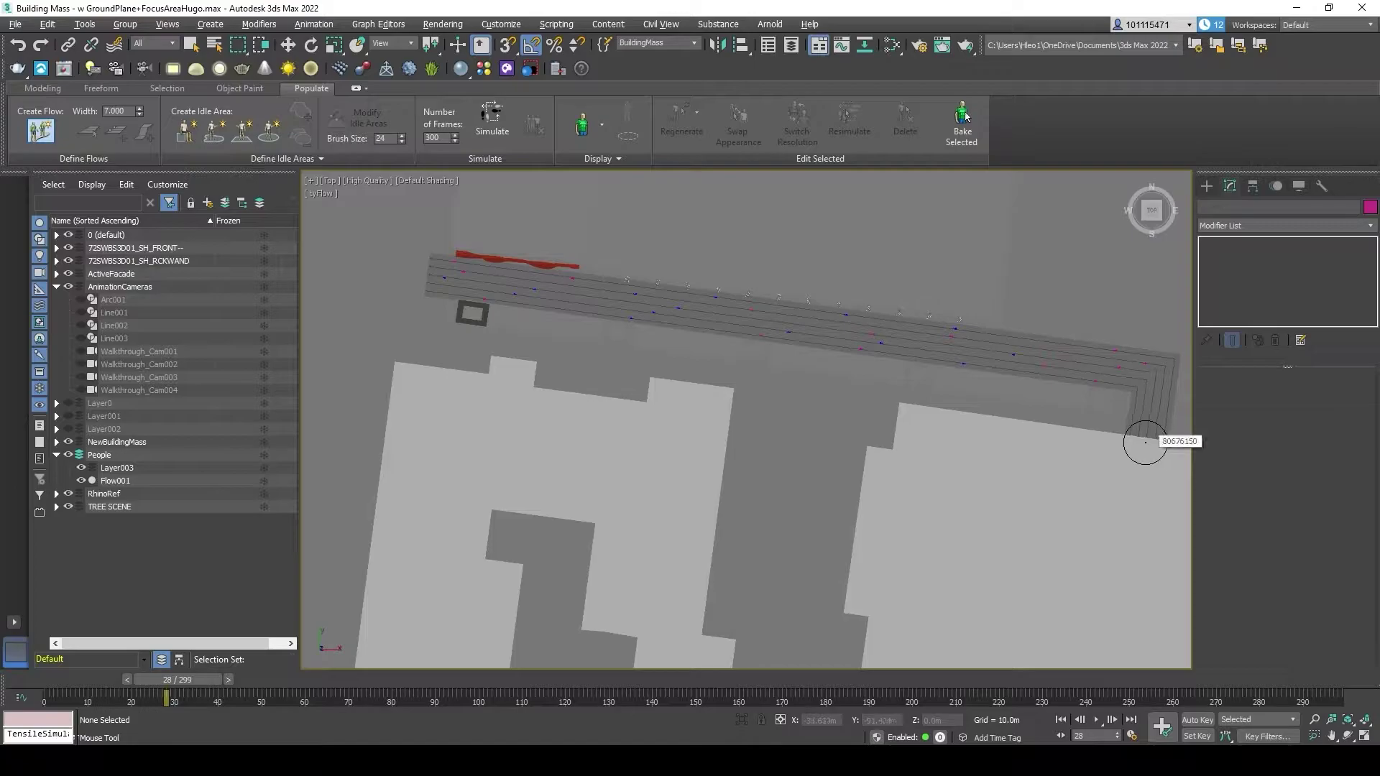
left_click(1150, 434)
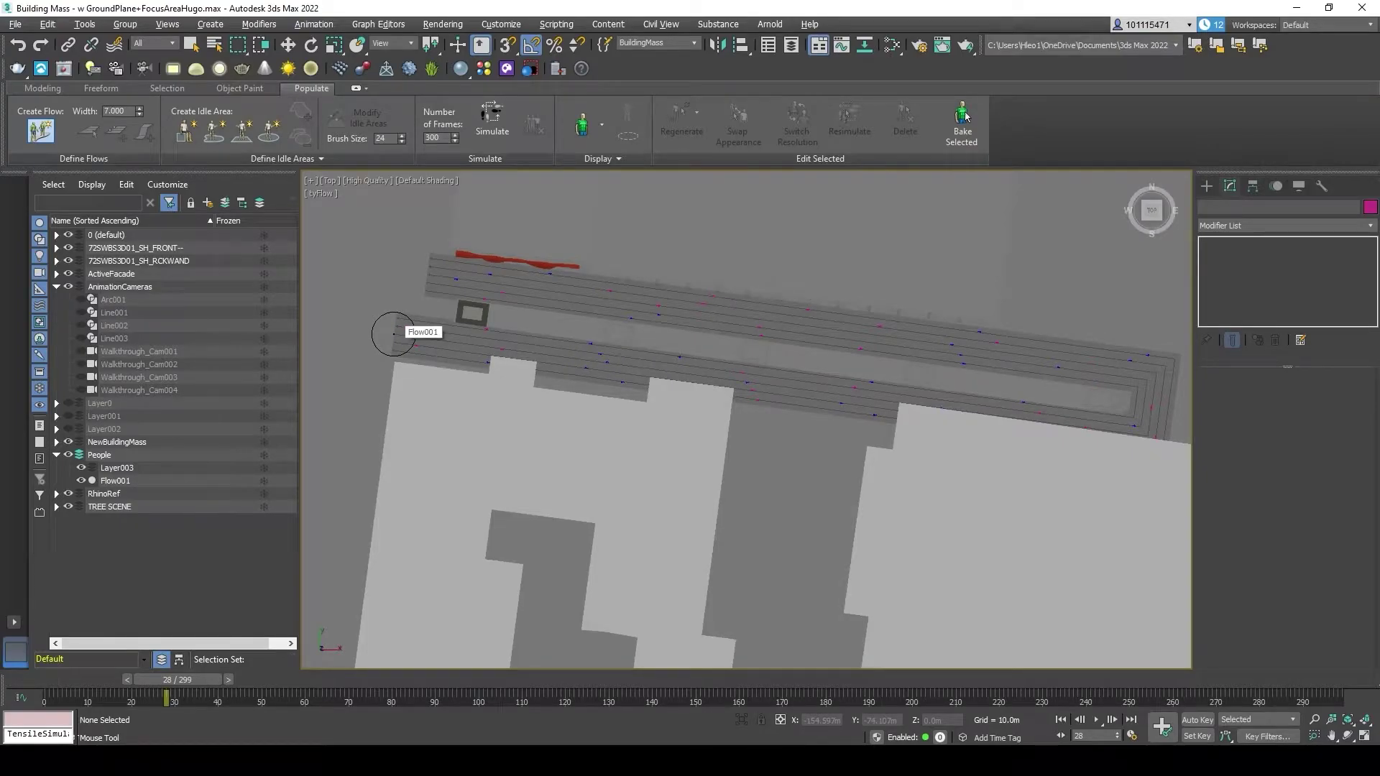
left_click(394, 333)
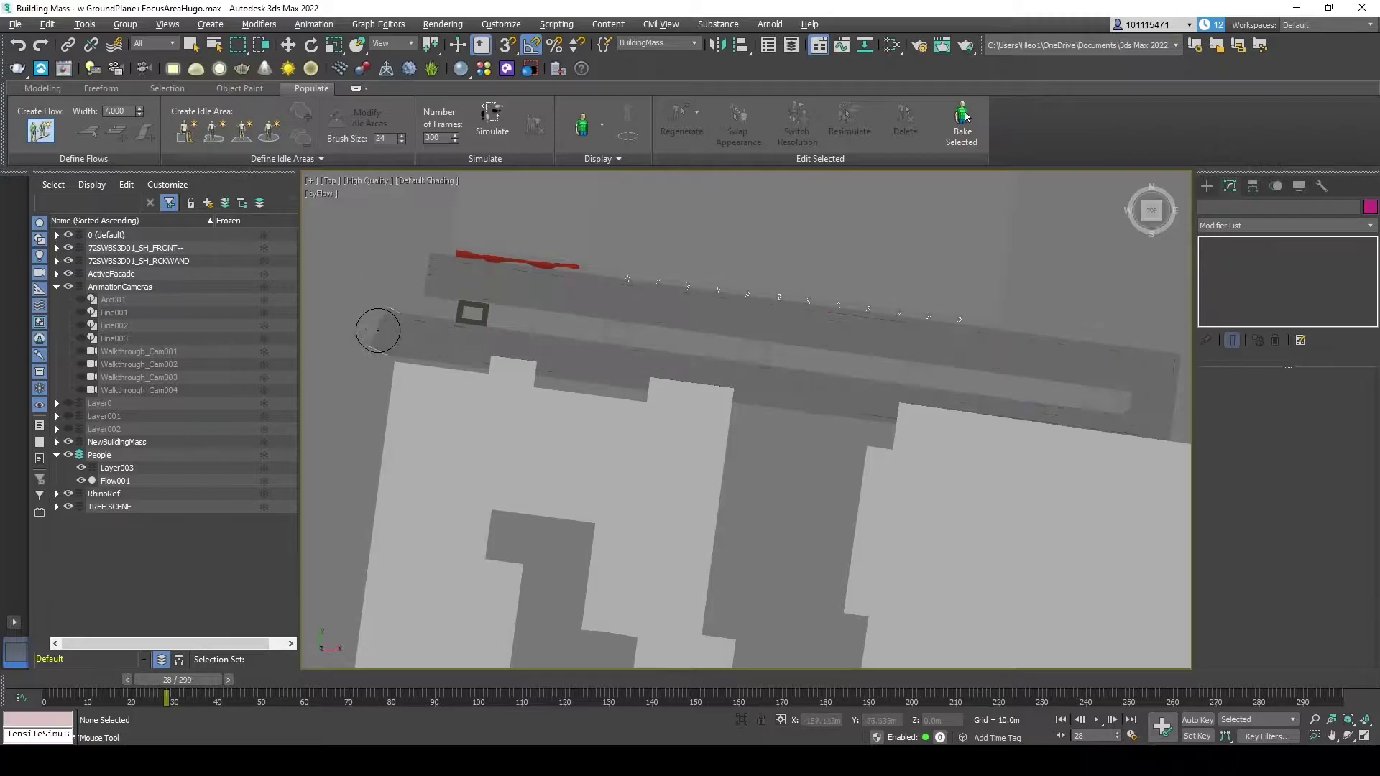
right_click(342, 324)
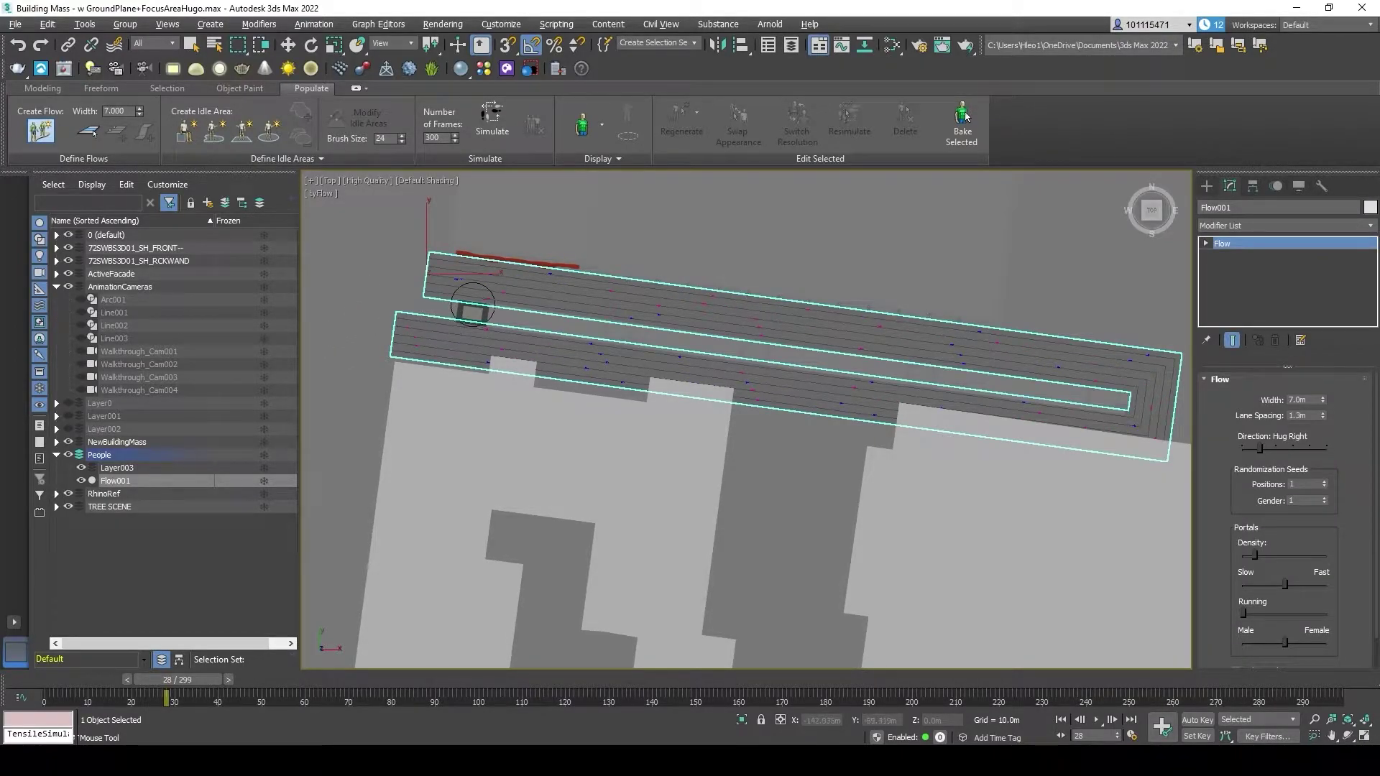
Step: Maximize the Walkthrough_Cam002 view and set the flow's width to 6 m
left_click(310, 180)
left_click(338, 197)
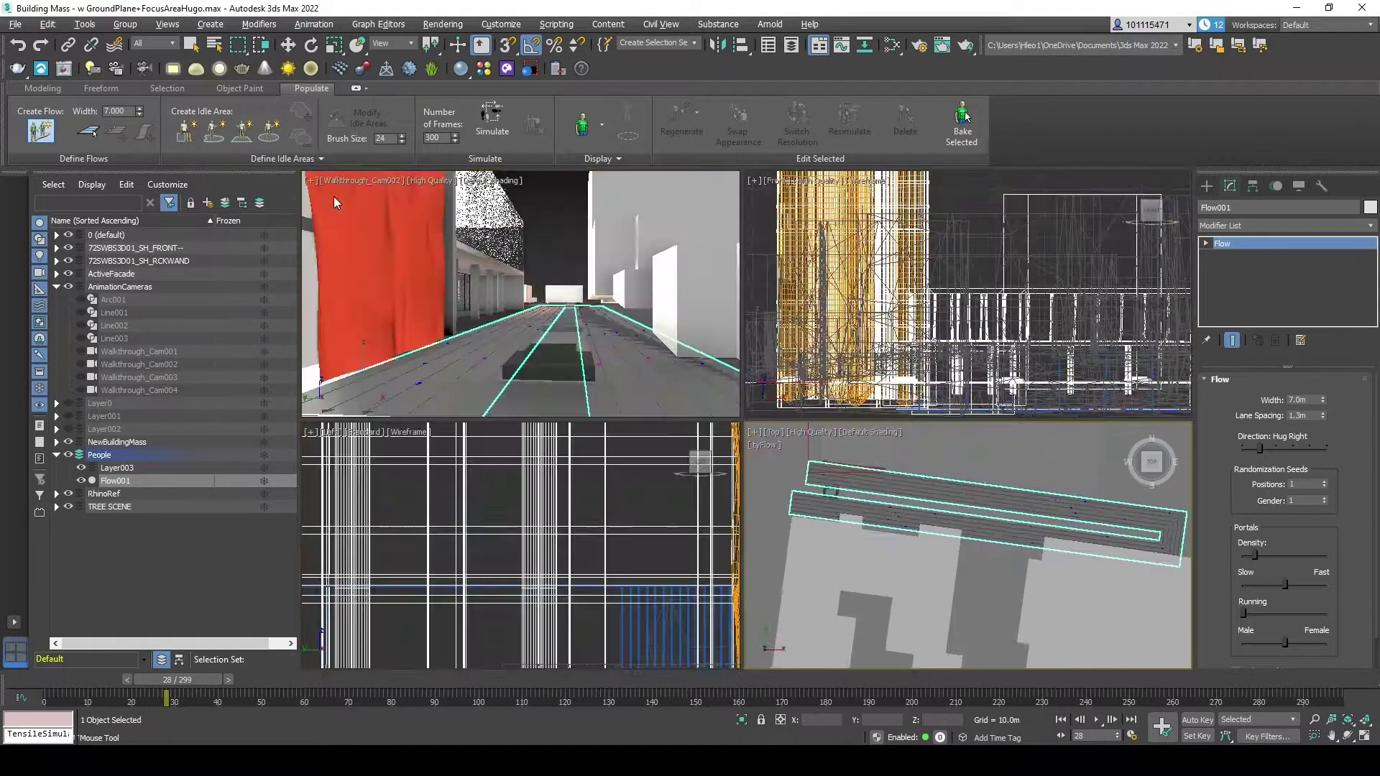
left_click(309, 180)
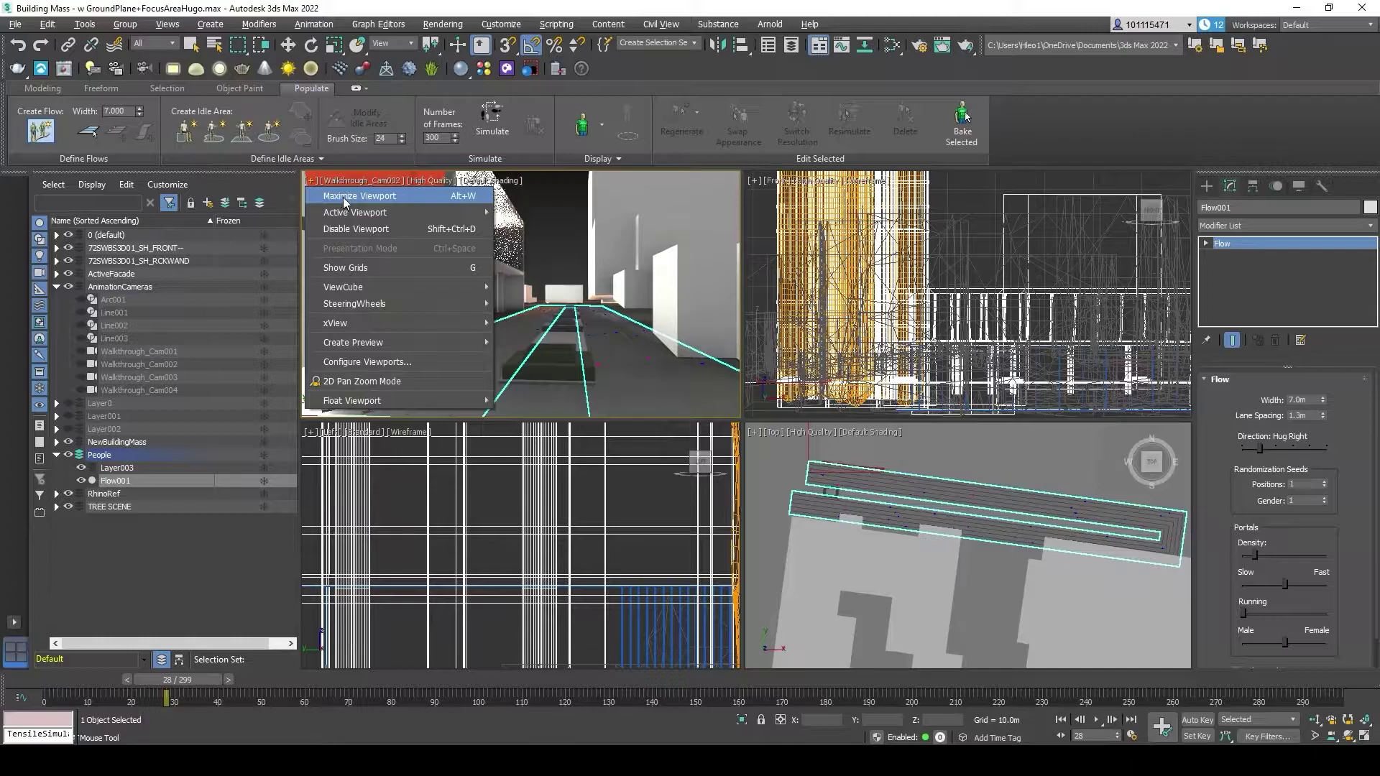
left_click(345, 197)
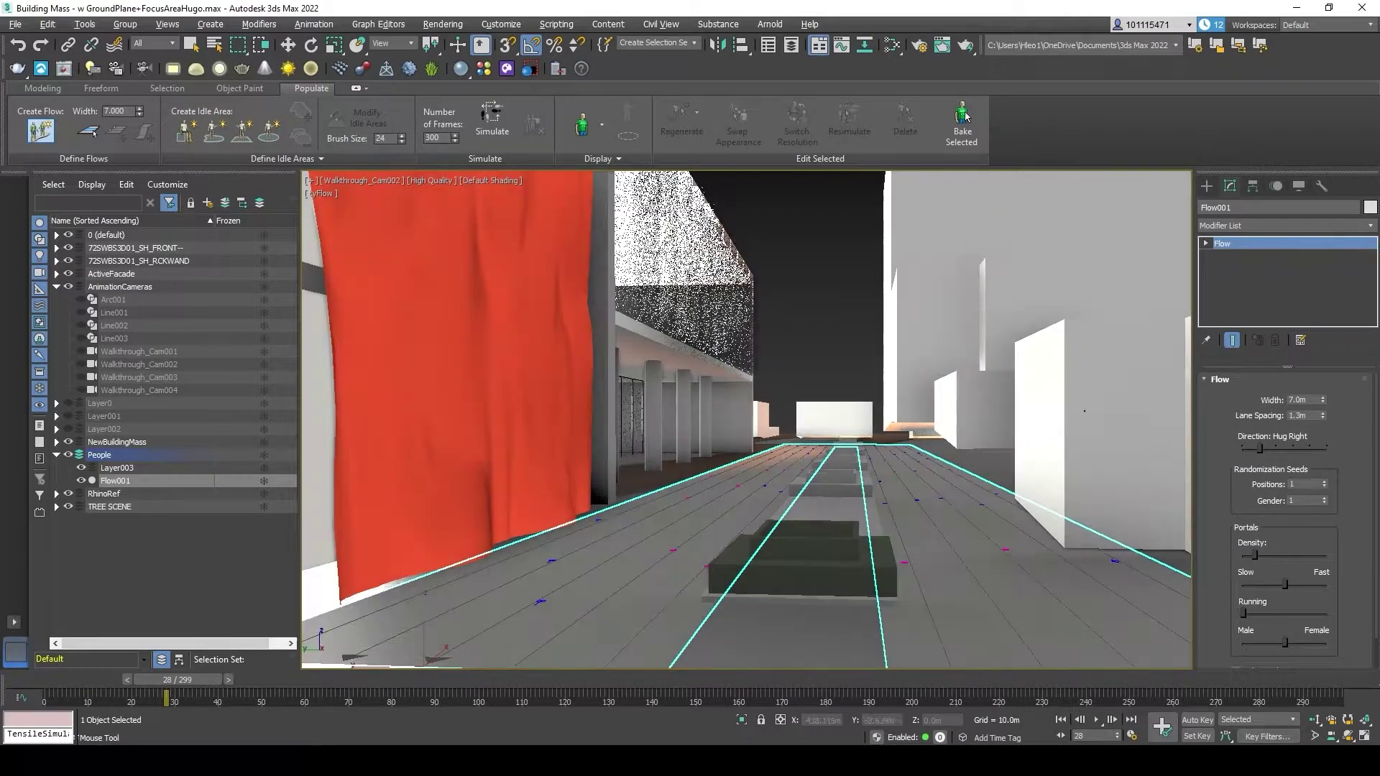
left_click(1207, 187)
left_click(1230, 187)
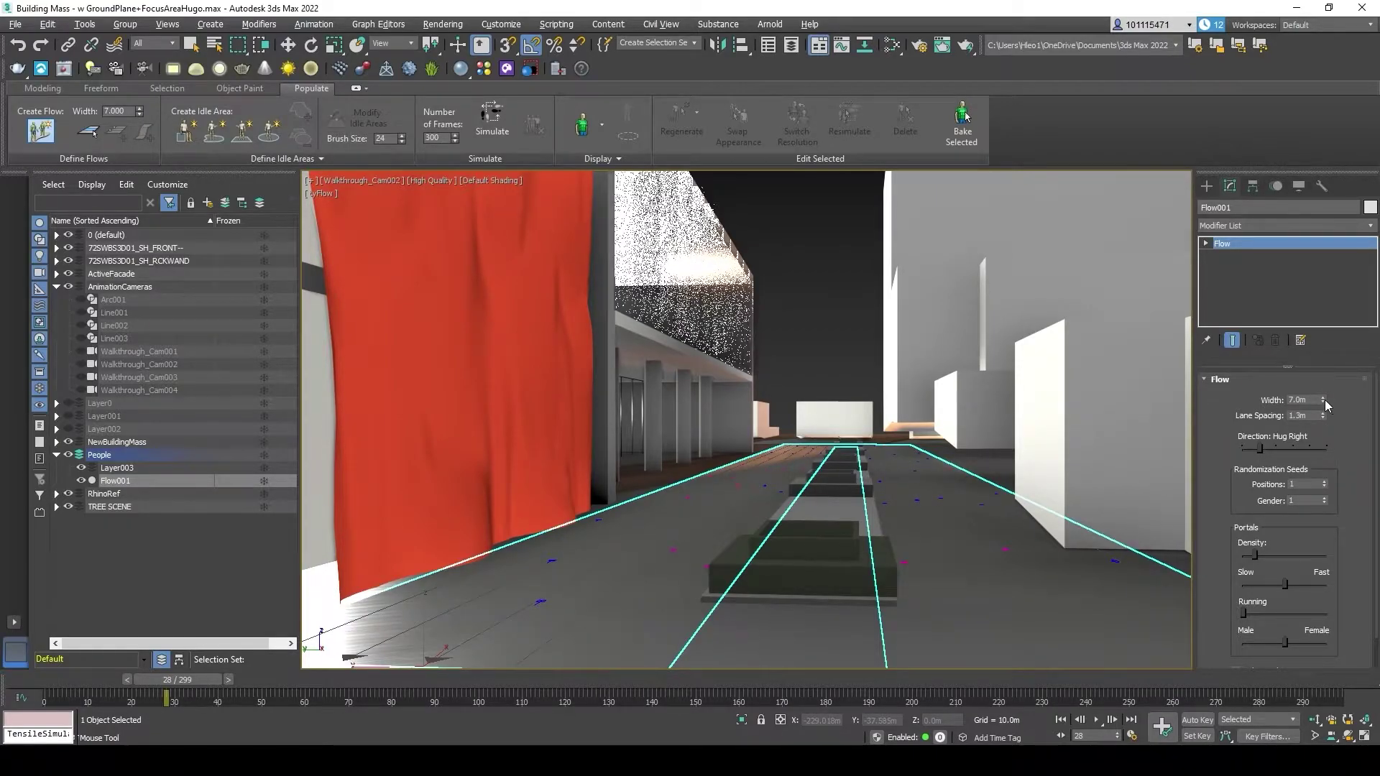
left_click_drag(1324, 397, 1324, 406)
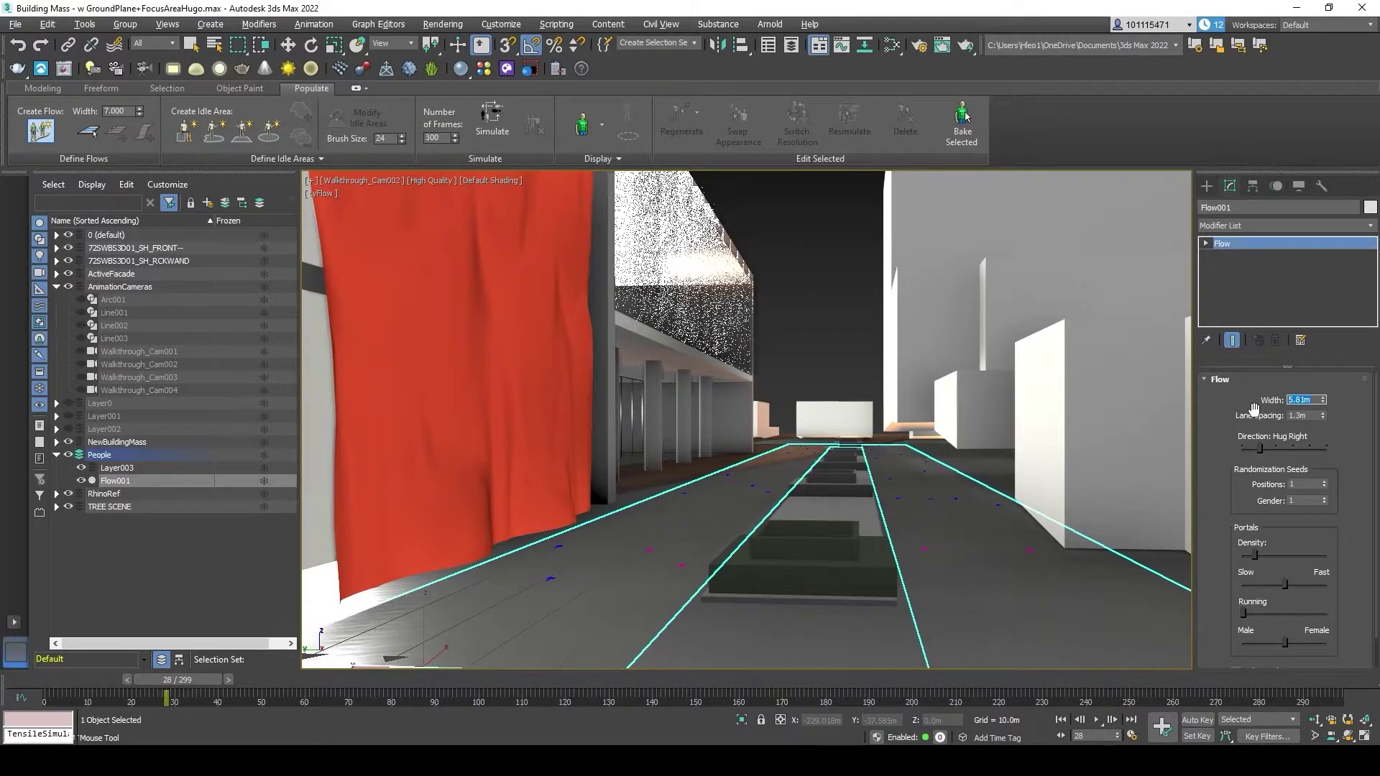
type("6")
key("Return")
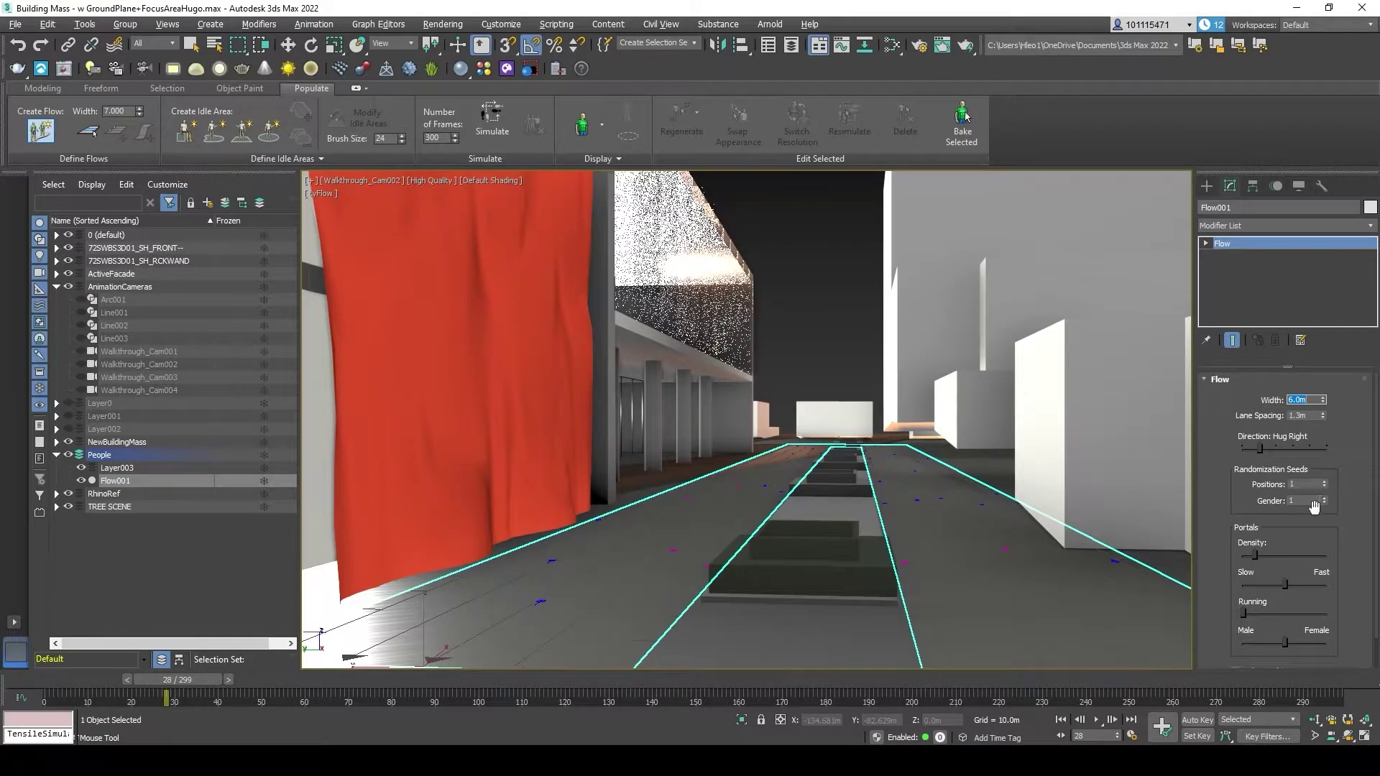
Step: Lower the flow's pedestrian density slightly and simulate the crowd
mouse_move(1255, 558)
left_mouse_down()
mouse_move(1298, 578)
mouse_move(1257, 567)
left_mouse_up()
scroll(1293, 632, "down", 1)
scroll(1291, 627, "up", 1)
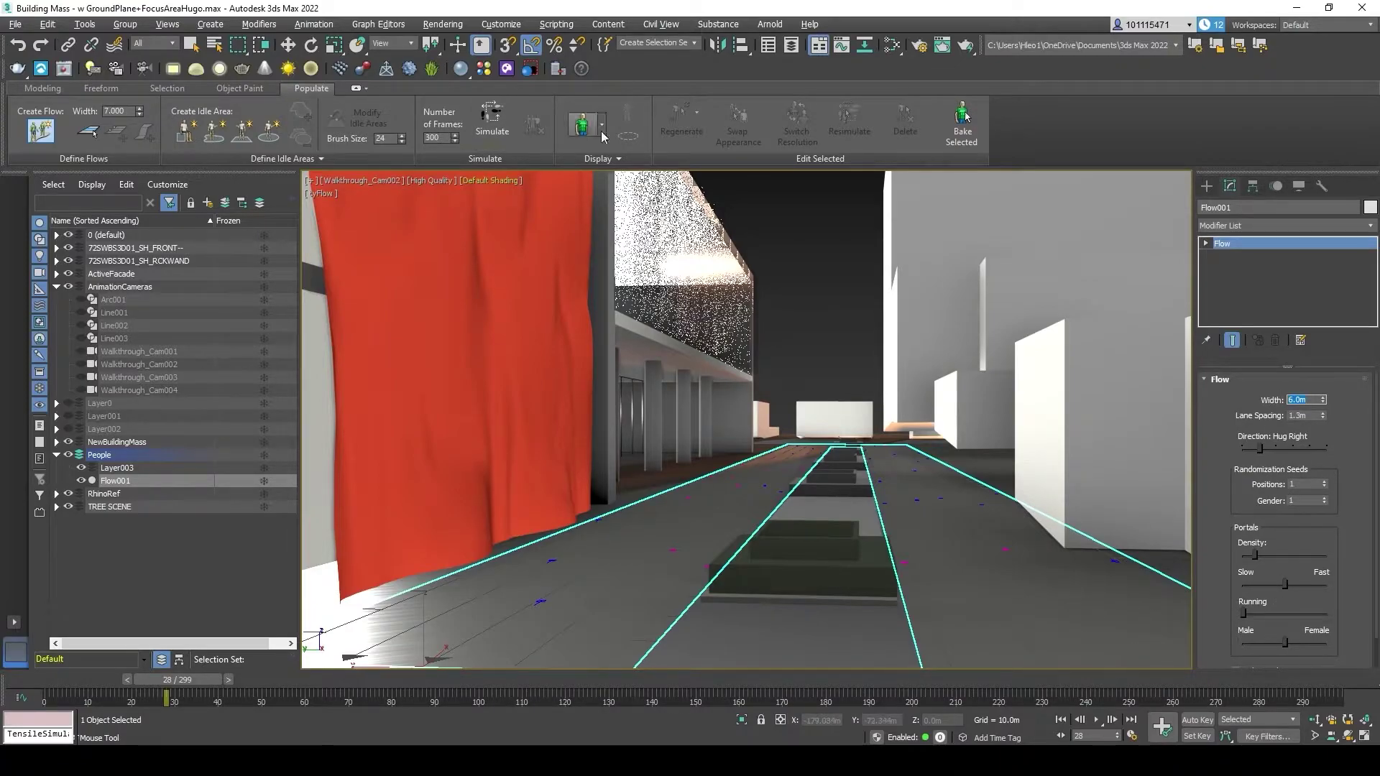
left_click(488, 122)
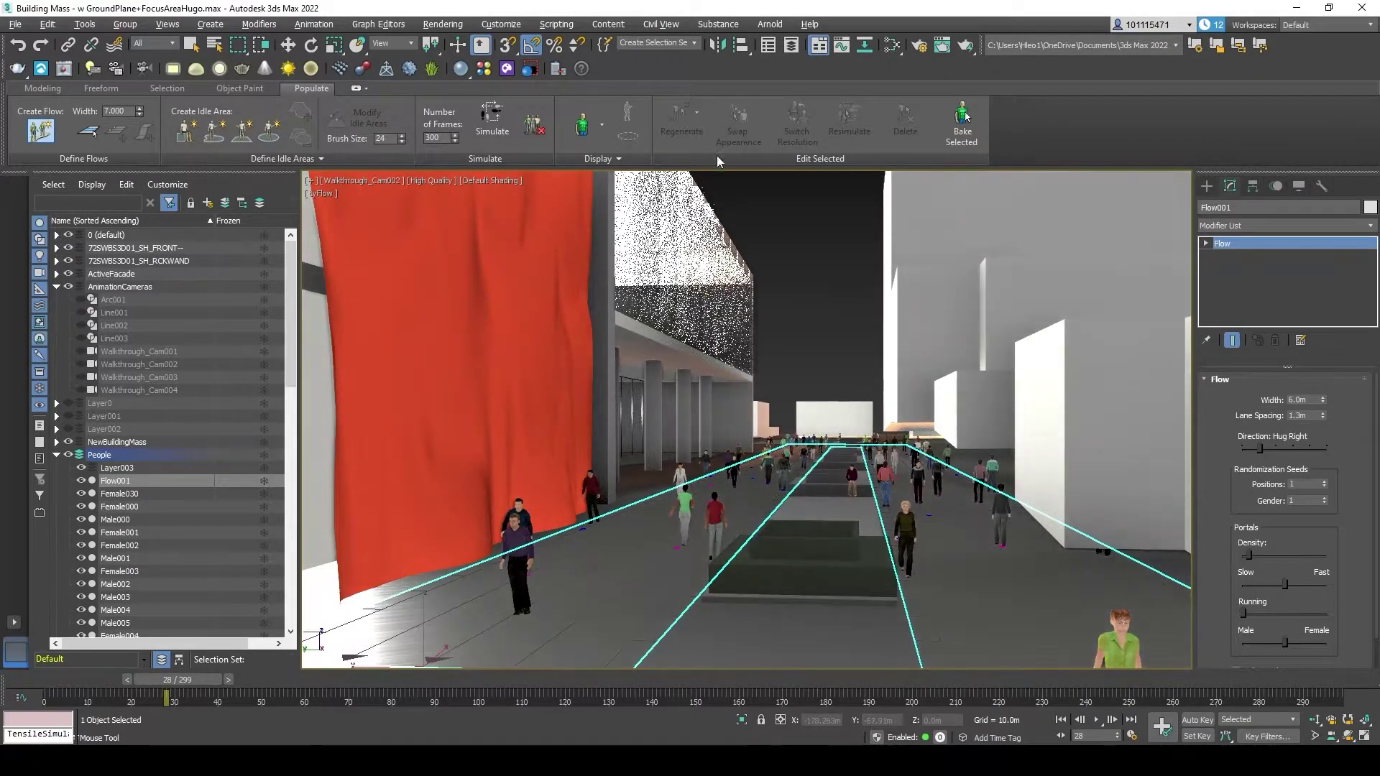
left_click(493, 126)
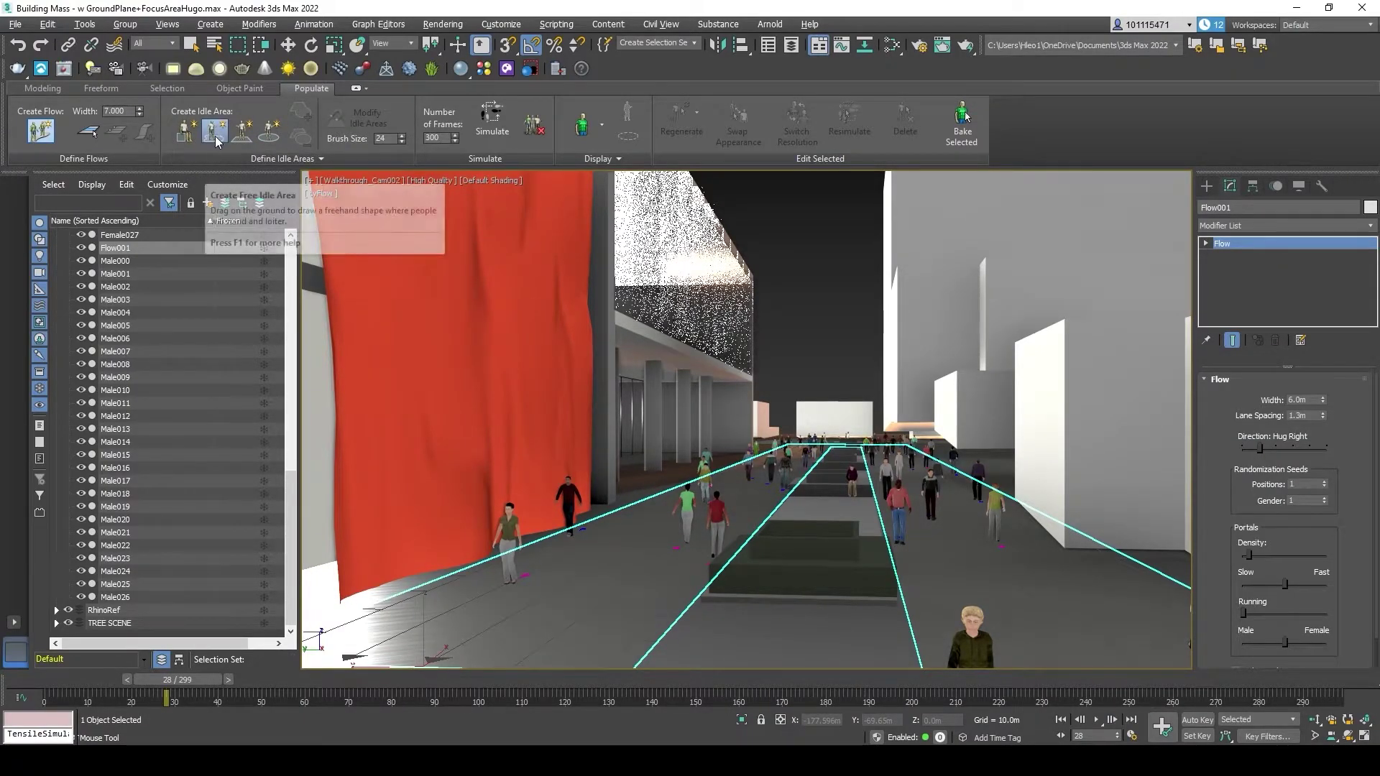
Step: Draw a freehand idle area in the Top view, in the gap between two planters along the central strip
left_click(309, 181)
left_click(343, 199)
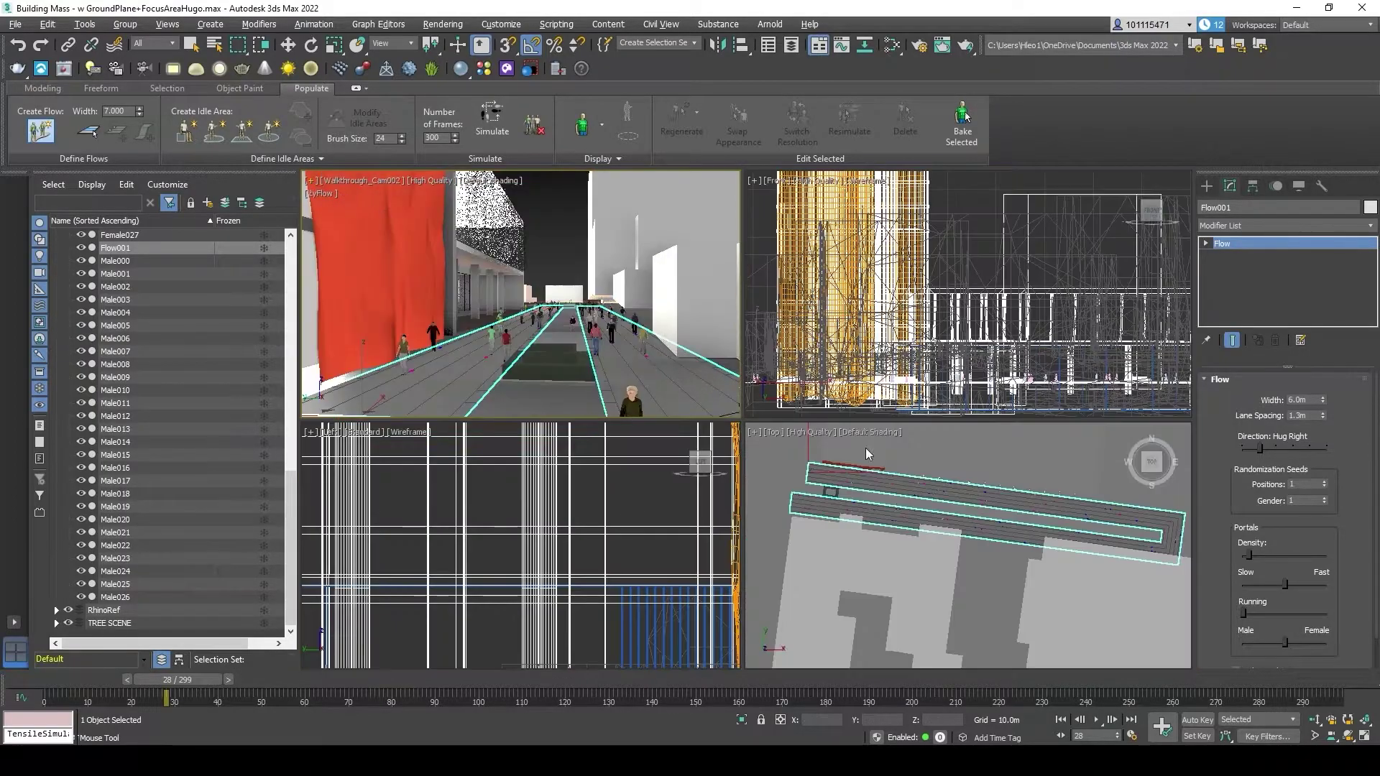
left_click(755, 432)
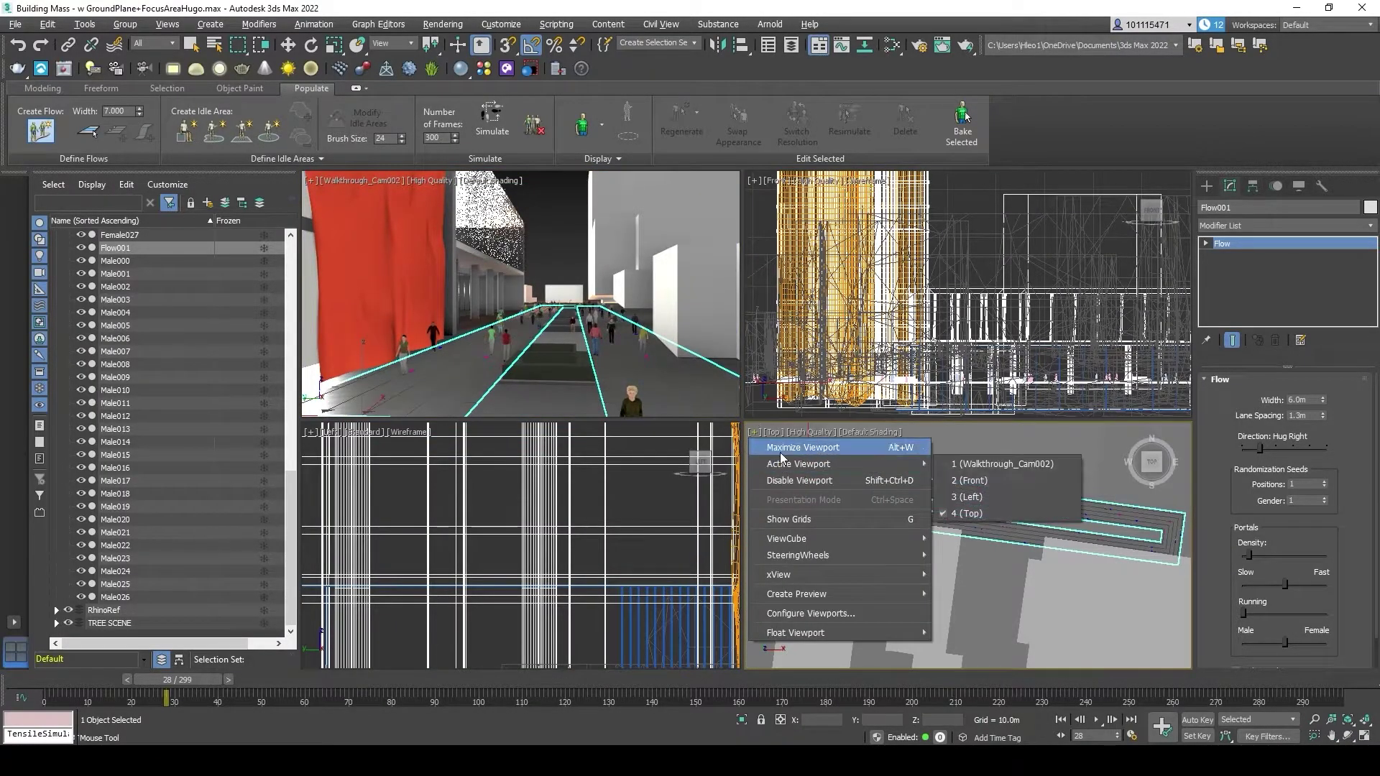
left_click(798, 447)
scroll(717, 371, "down", 5)
scroll(717, 371, "up", 8)
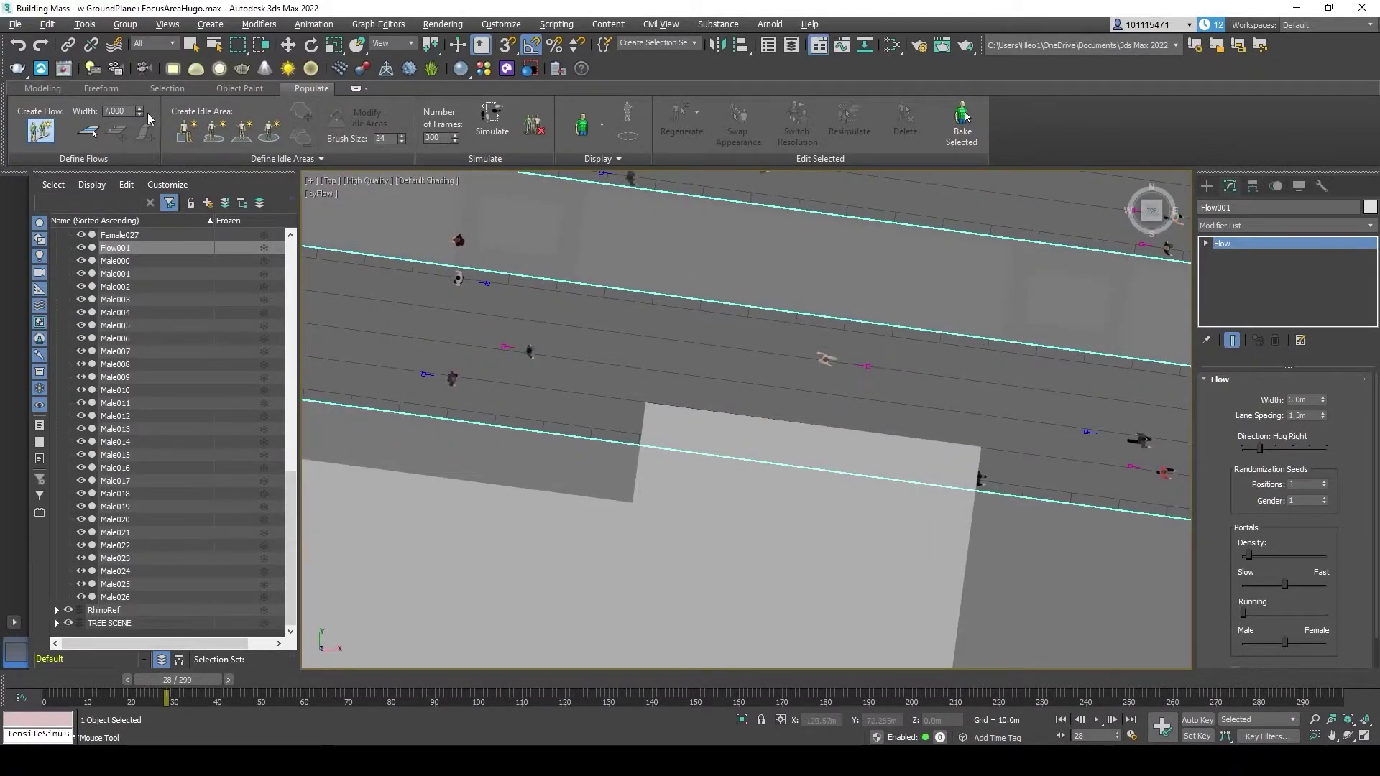
left_click(216, 133)
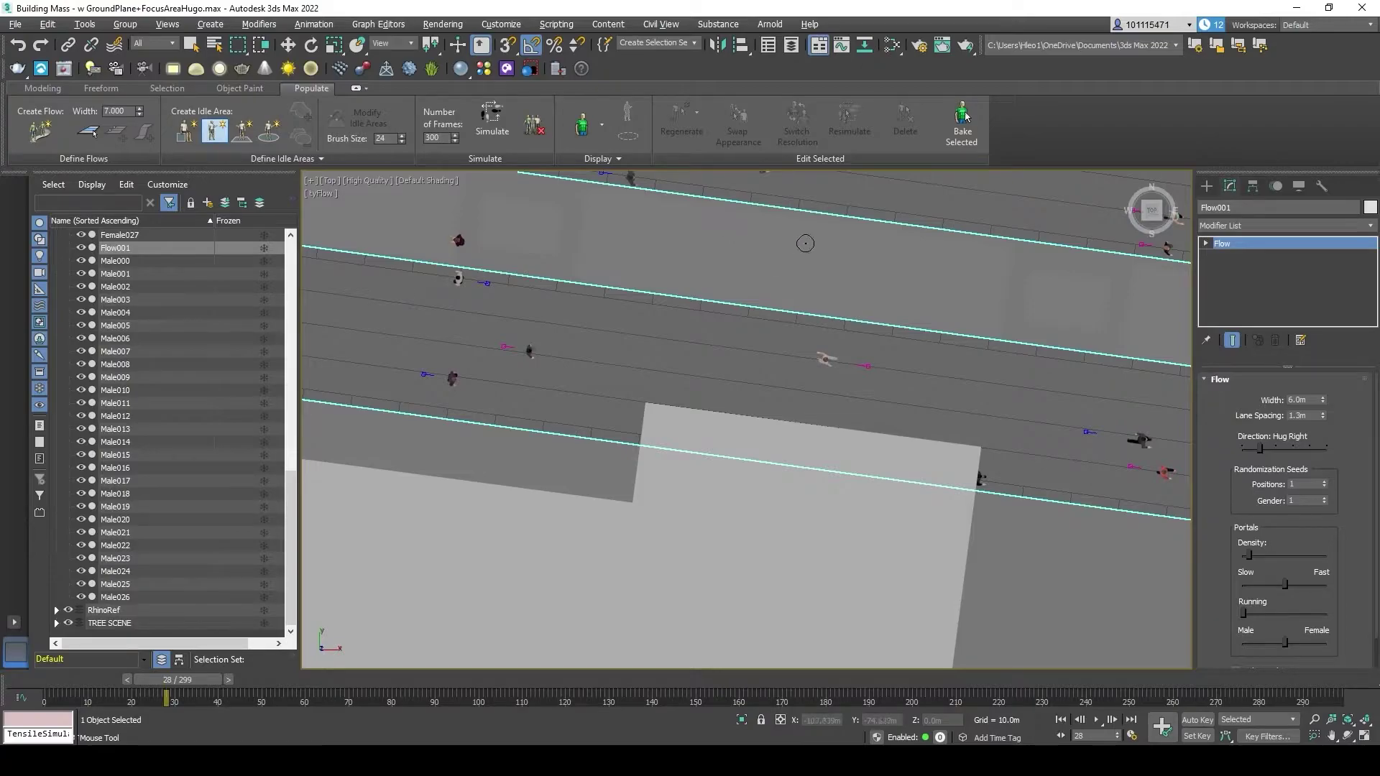
mouse_move(799, 228)
left_mouse_down()
mouse_move(733, 209)
mouse_move(690, 252)
mouse_move(727, 311)
mouse_move(827, 339)
mouse_move(859, 280)
mouse_move(795, 224)
mouse_move(765, 222)
left_mouse_up()
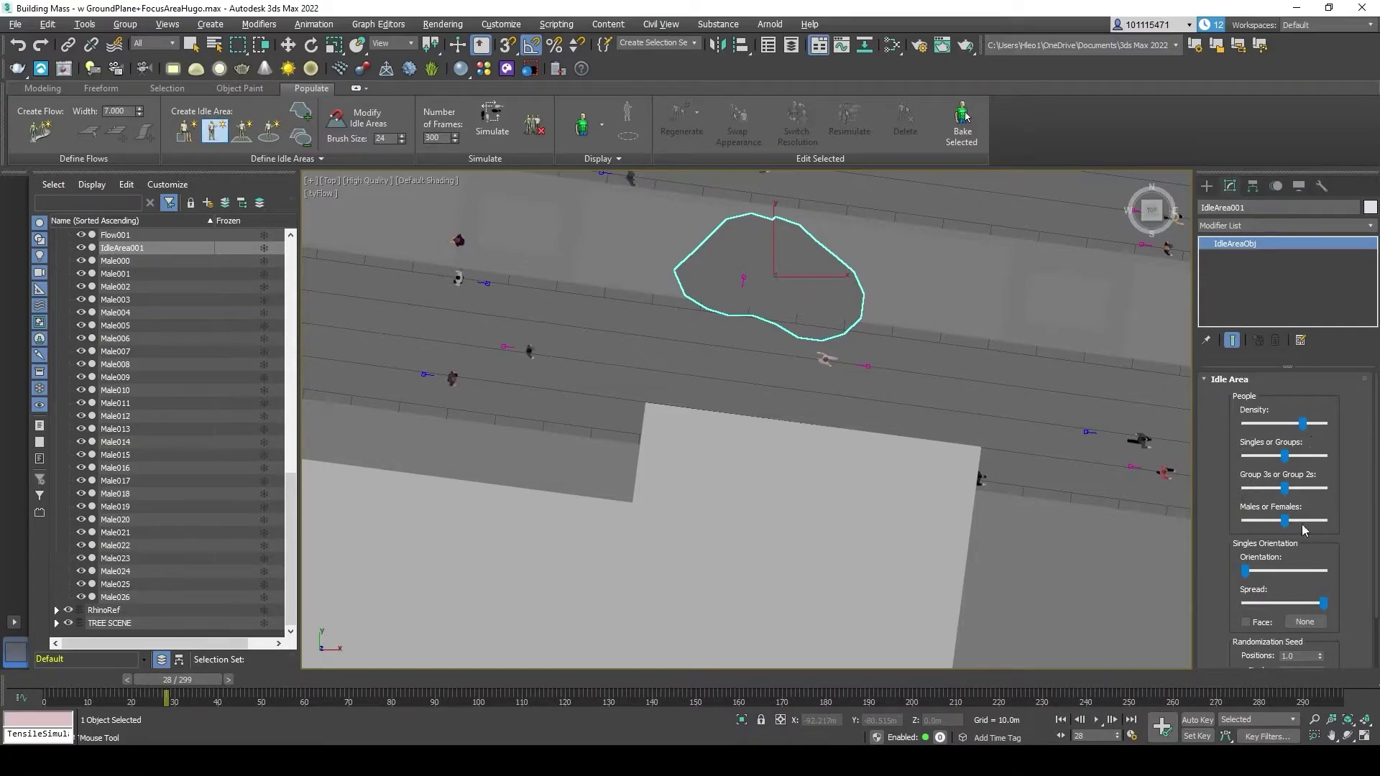
Step: Move the idle area fully into the strip between the flow's two arms and simulate the crowd again
left_click_drag(1272, 460, 1283, 463)
left_click(288, 46)
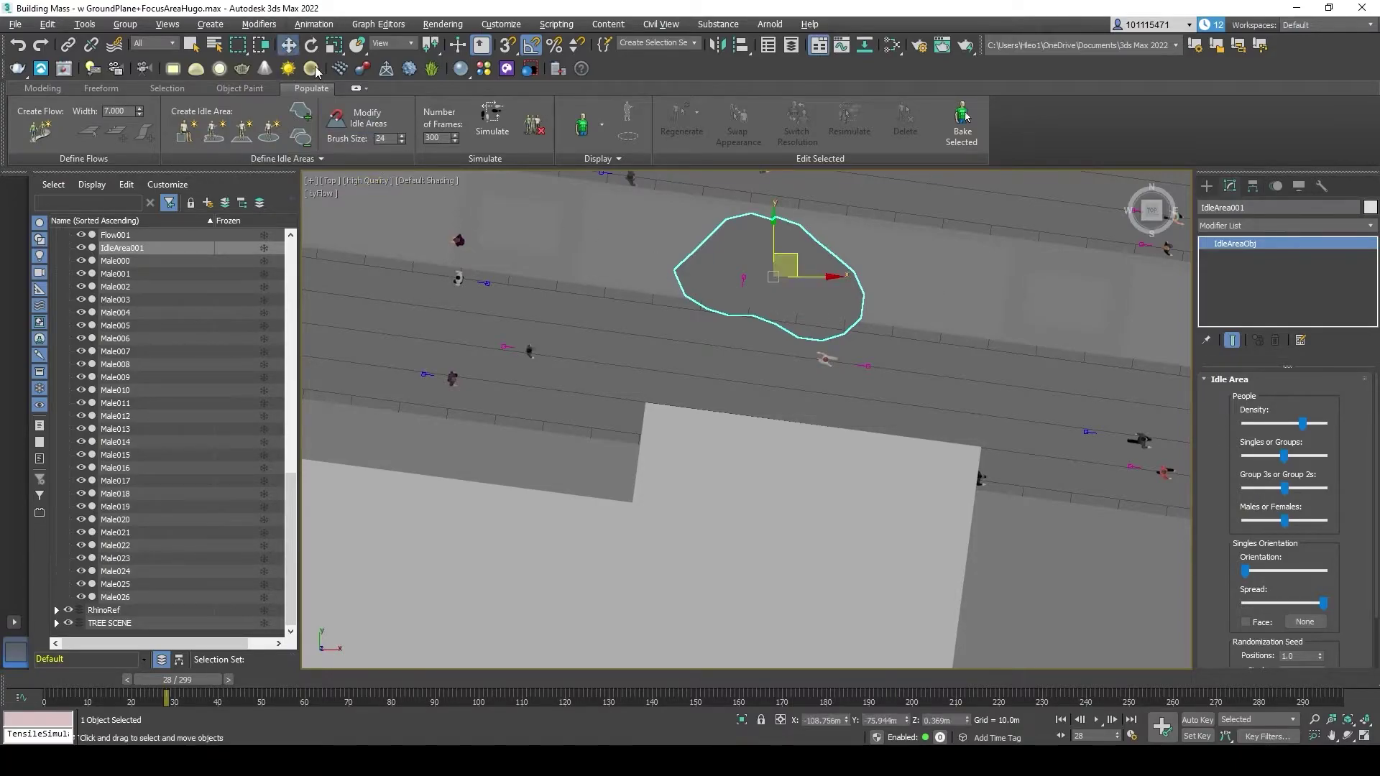
left_click_drag(776, 220, 775, 200)
left_click_drag(825, 259, 839, 259)
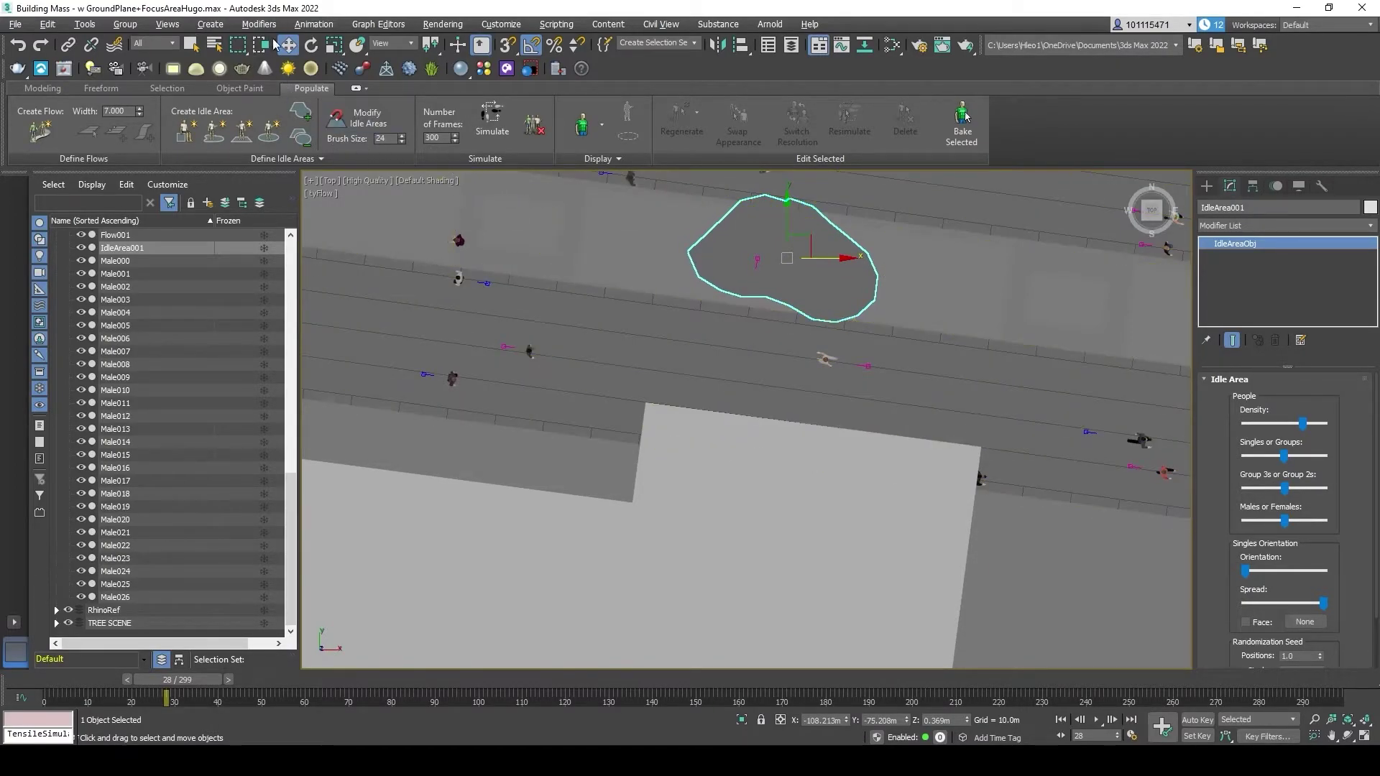
left_click(190, 45)
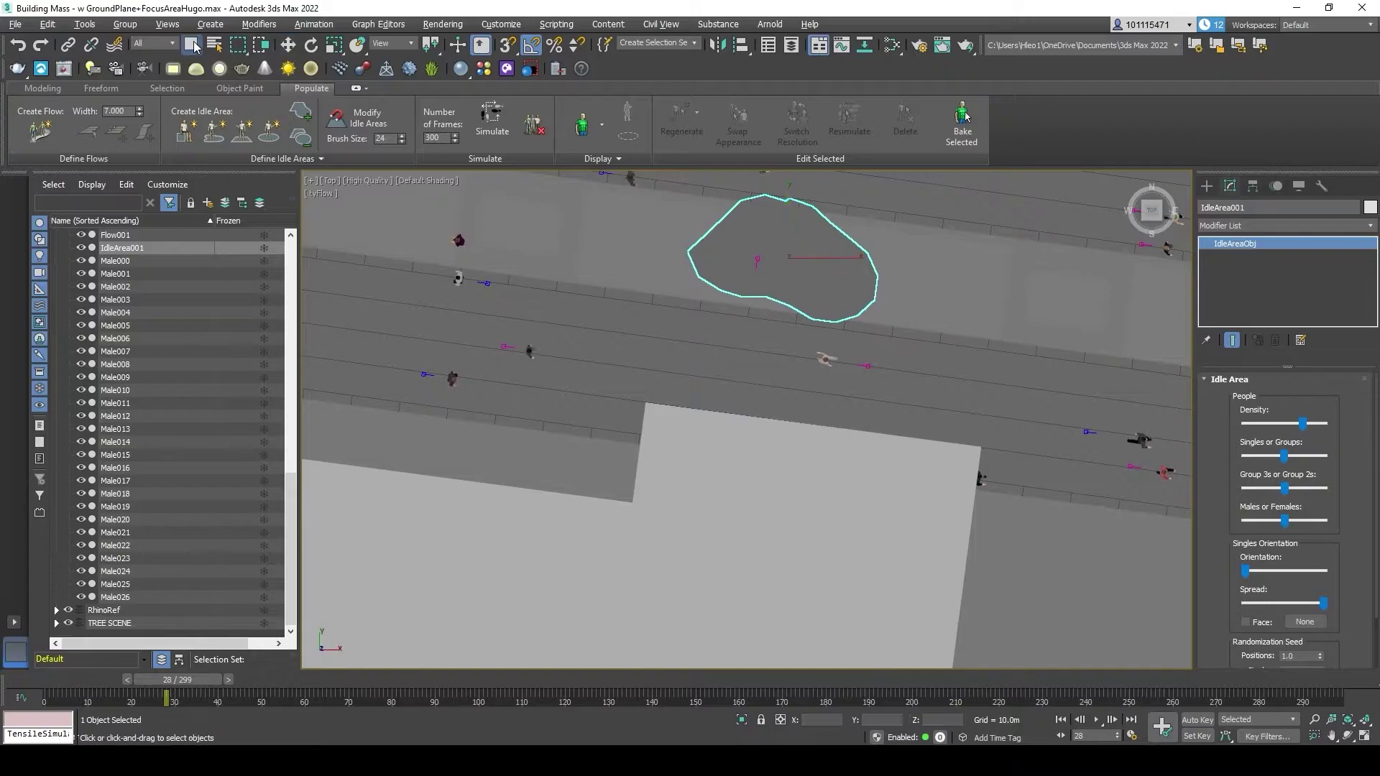
left_click(493, 120)
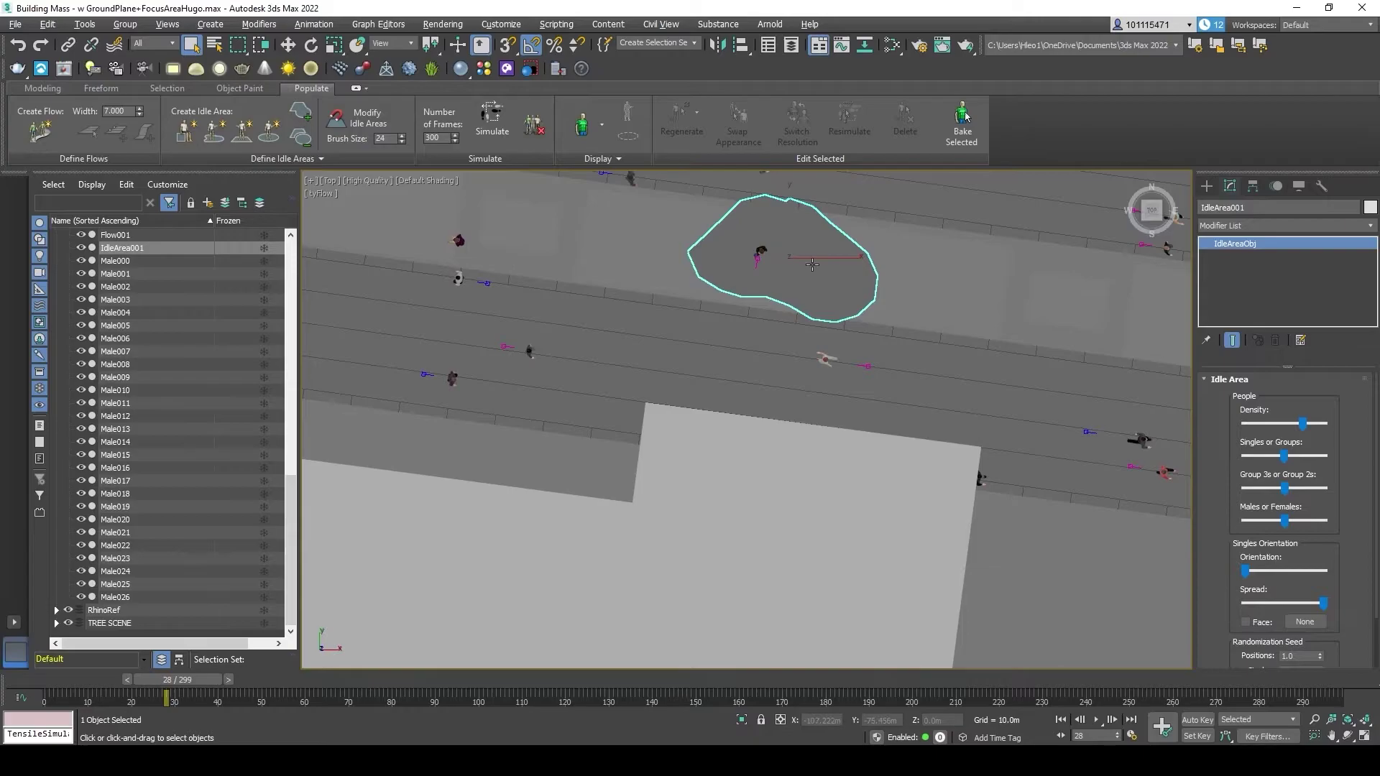
Step: Examine the simulated crowd around the idle area in the Top view and in the maximized Walkthrough_Cam002 view
scroll(813, 264, "down", 5)
scroll(950, 329, "up", 5)
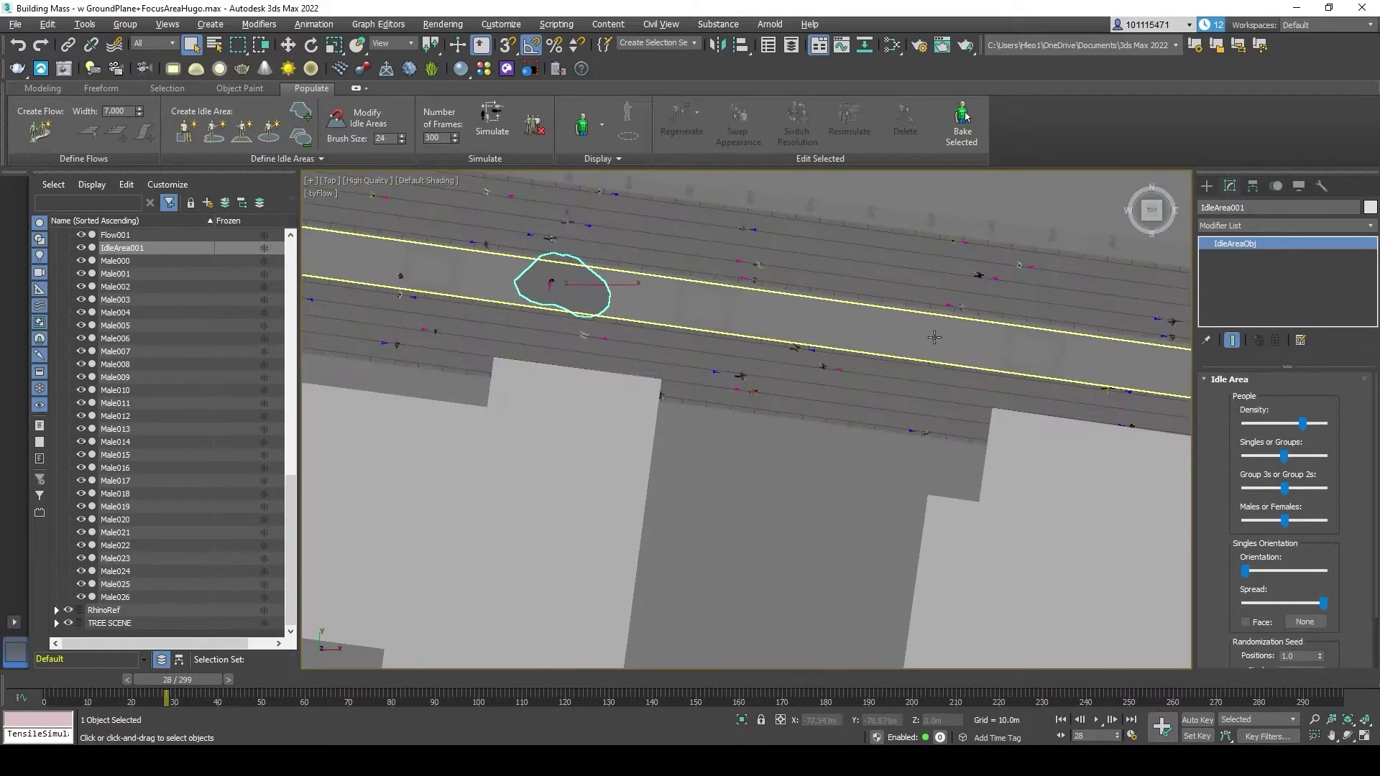
left_click(311, 182)
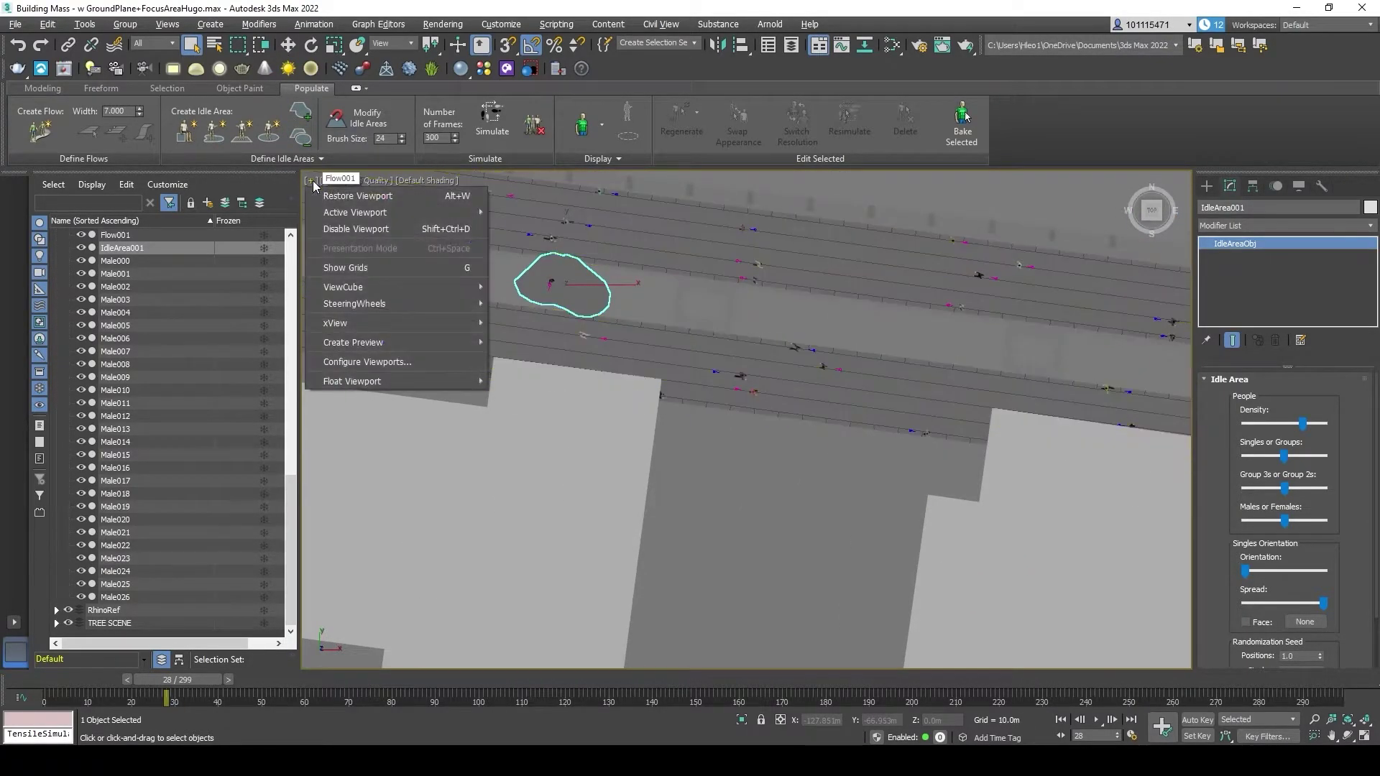
left_click(375, 204)
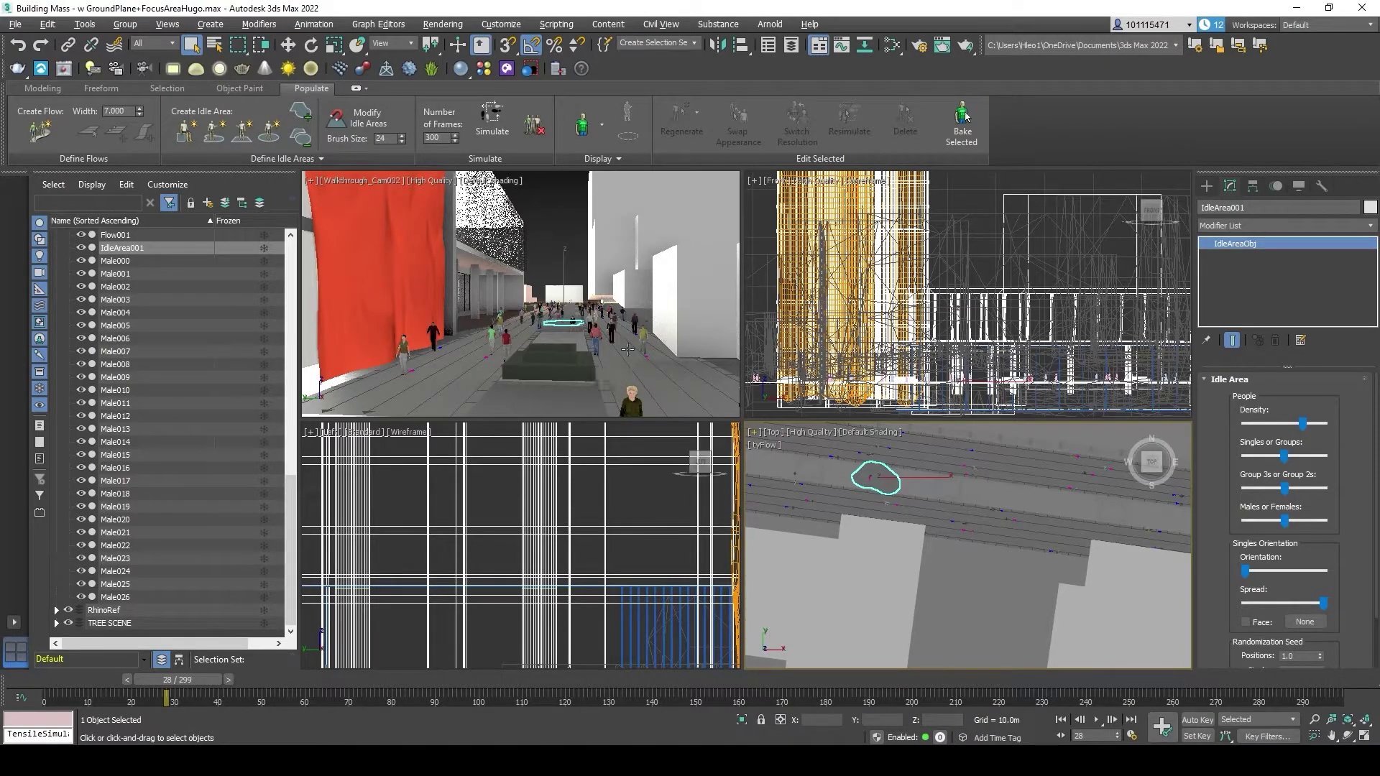
left_click(312, 181)
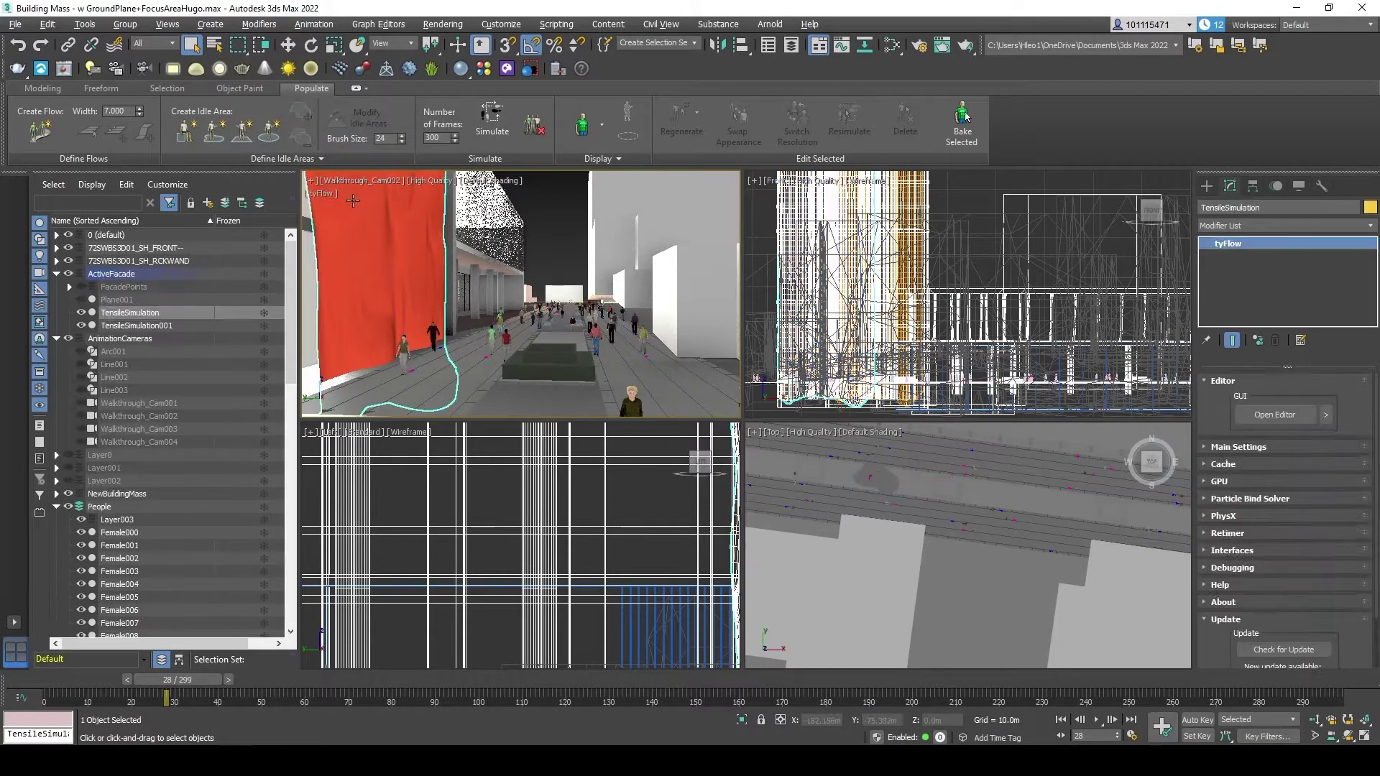
left_click(311, 181)
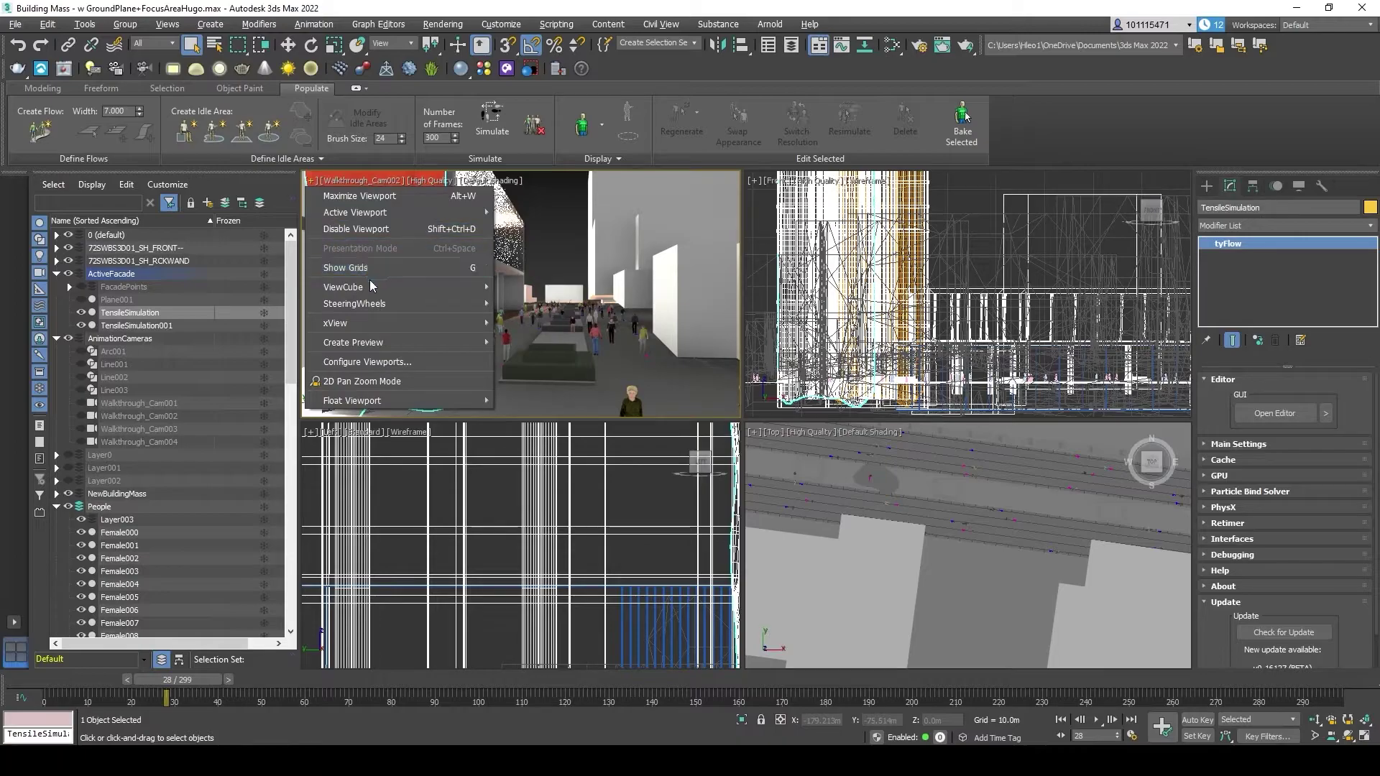
left_click(377, 194)
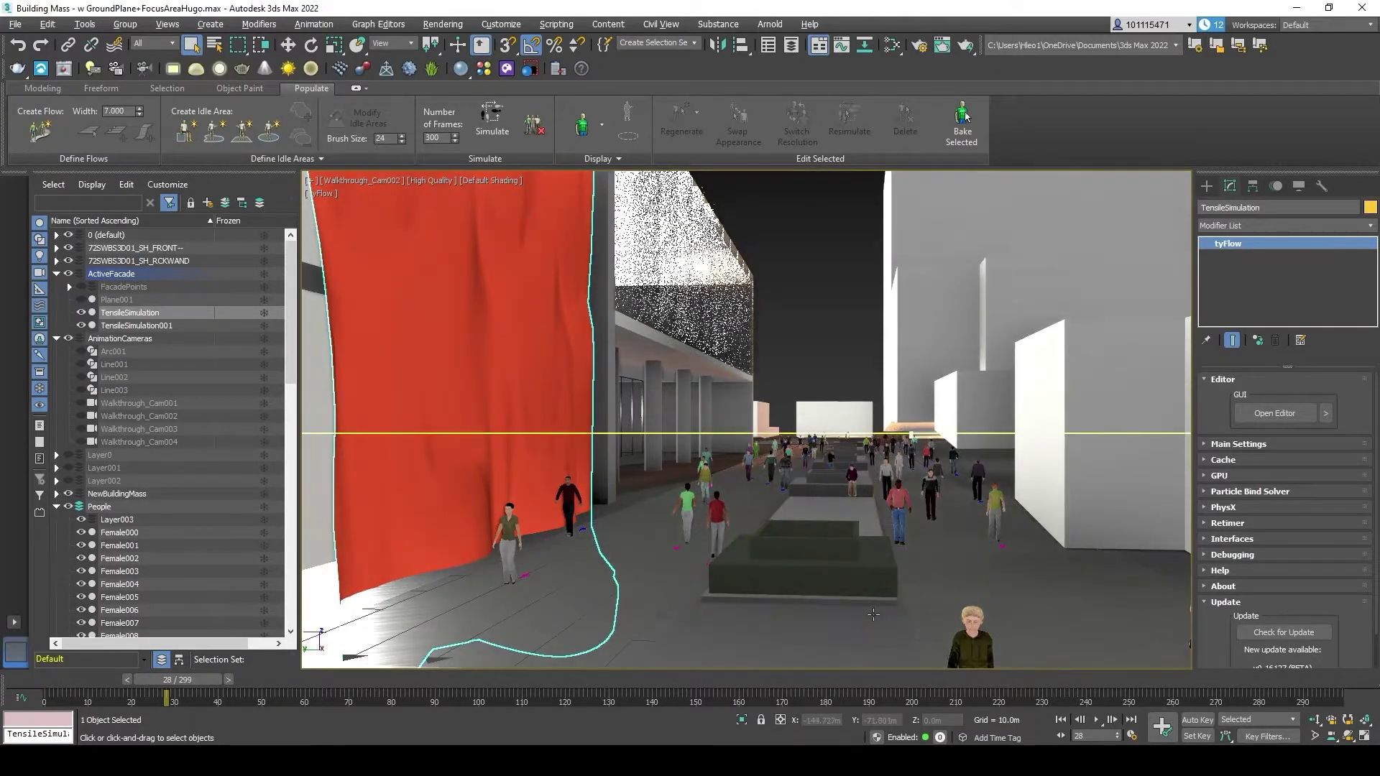
Step: Switch the camera viewport to Perspective and place a Populate seat at the front corner of the nearest planter
left_click(375, 181)
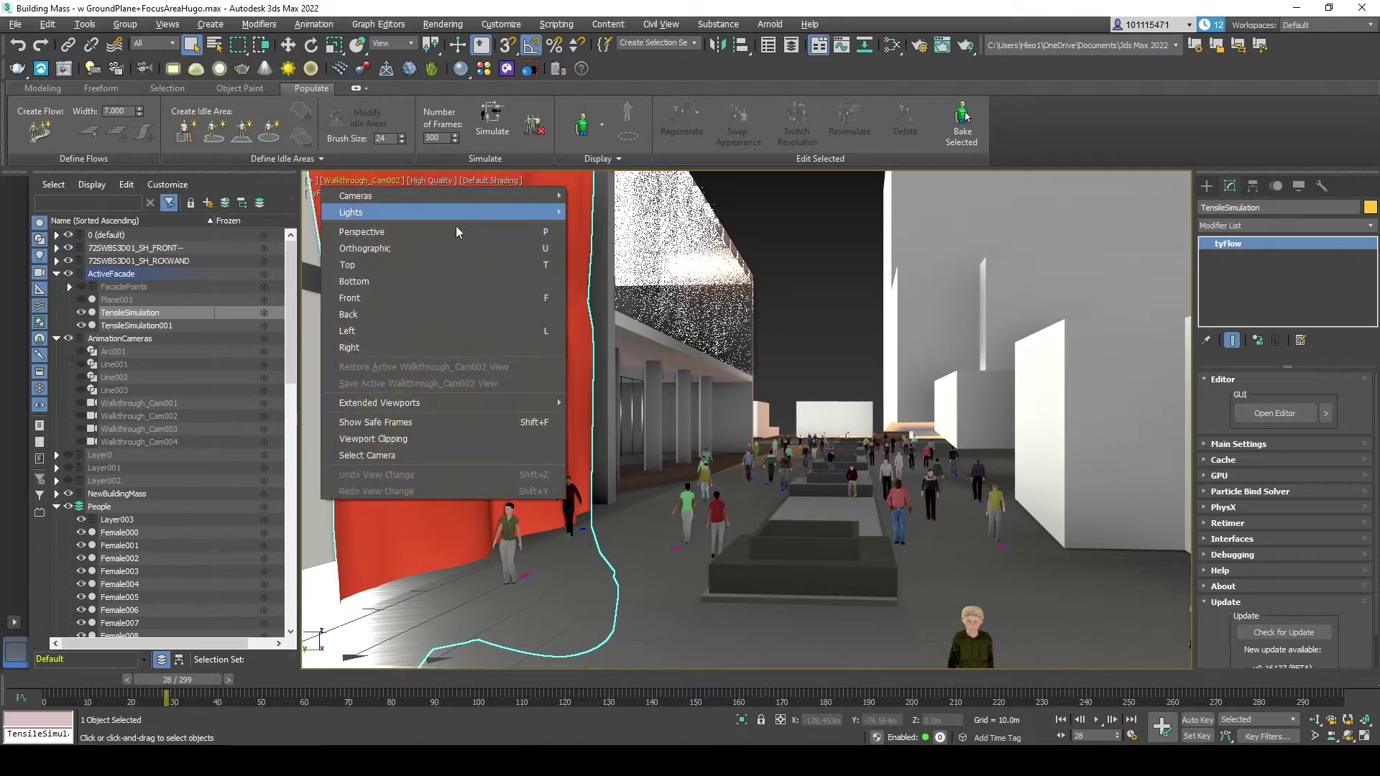
left_click(400, 231)
scroll(850, 557, "up", 5)
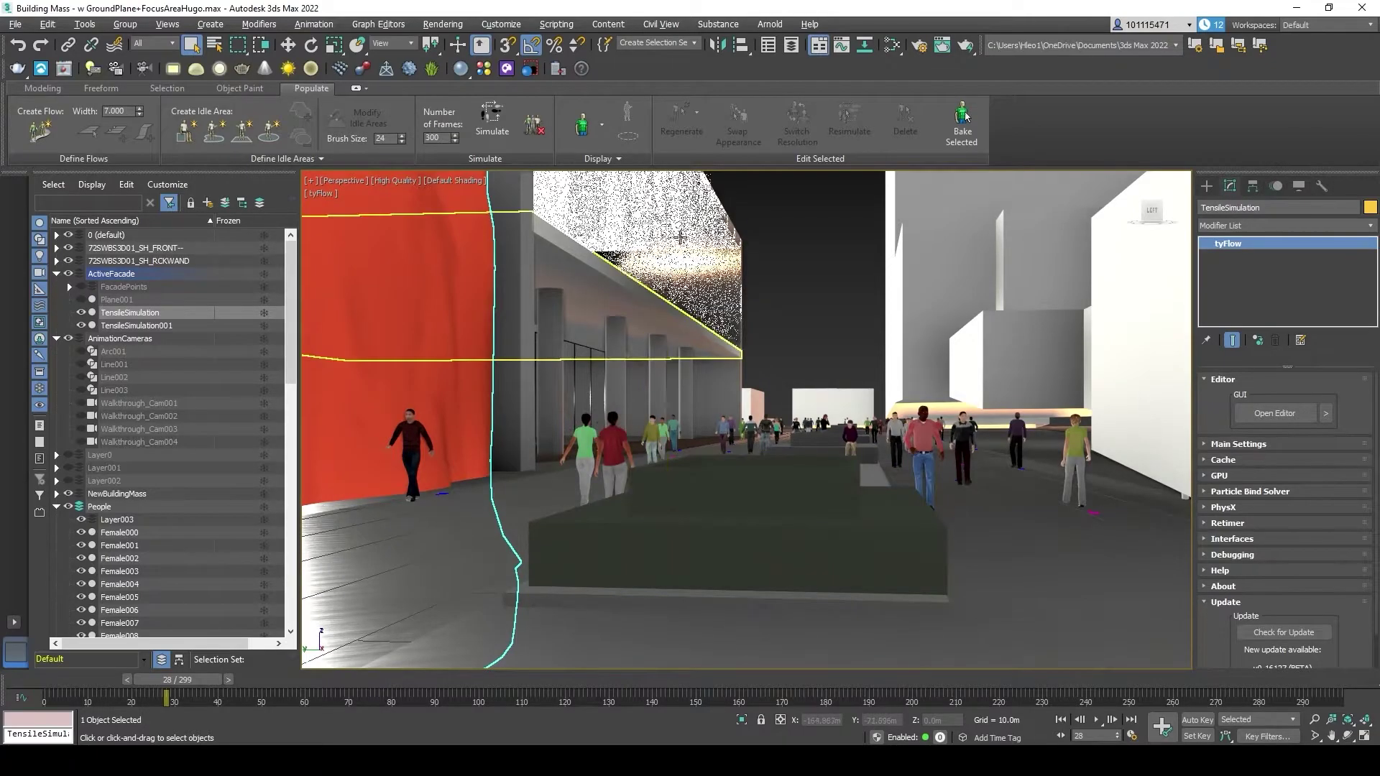
left_click(191, 137)
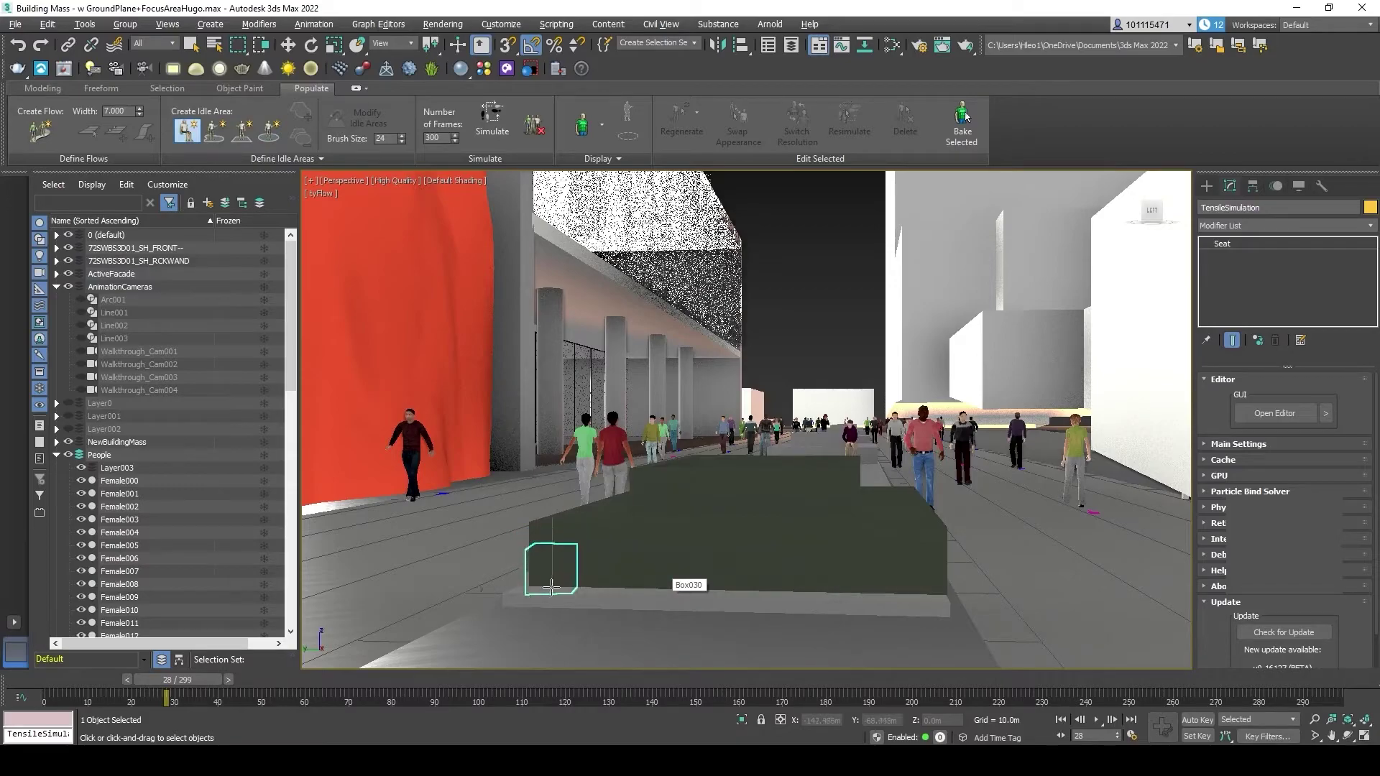
left_click(560, 586)
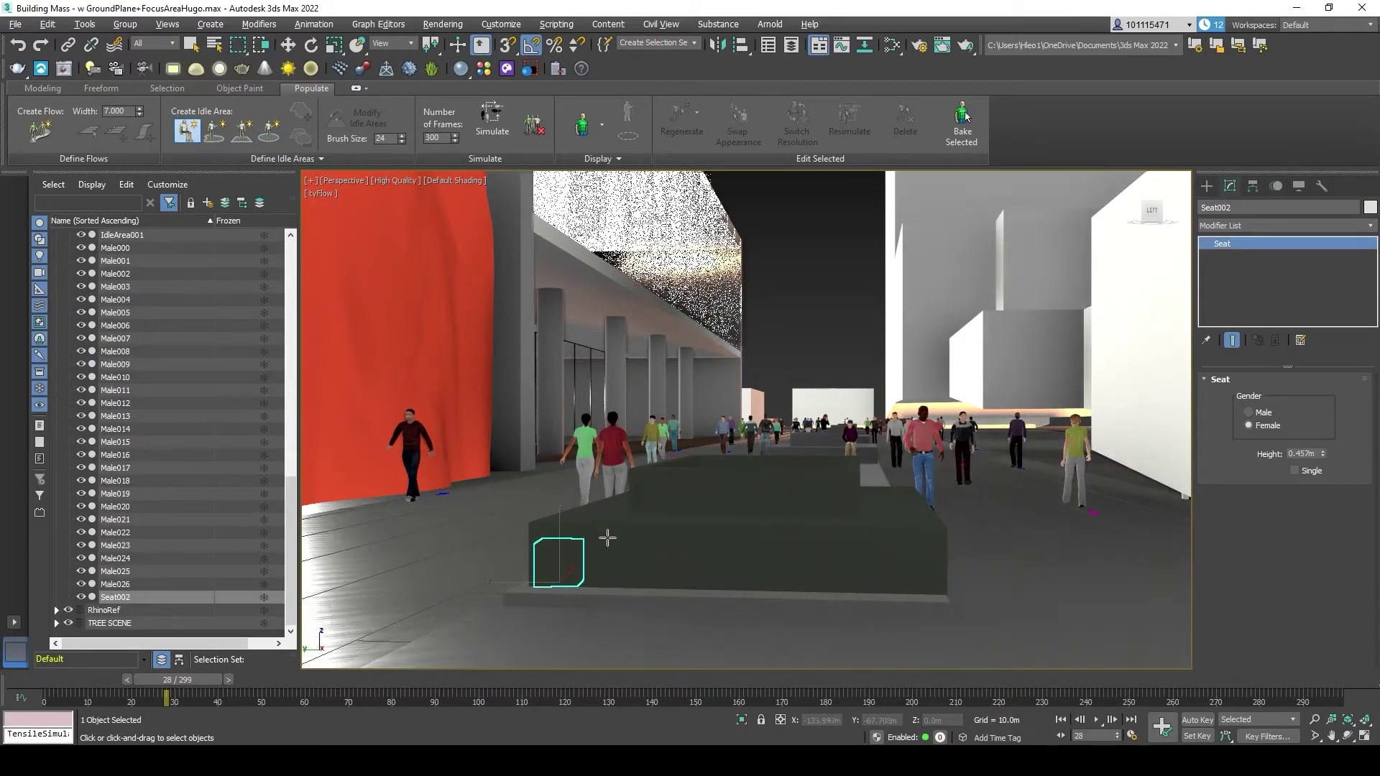
Step: Move the seat out to the front corner of the nearest planter and raise it to a Z position of about 0.43 m
left_click(288, 44)
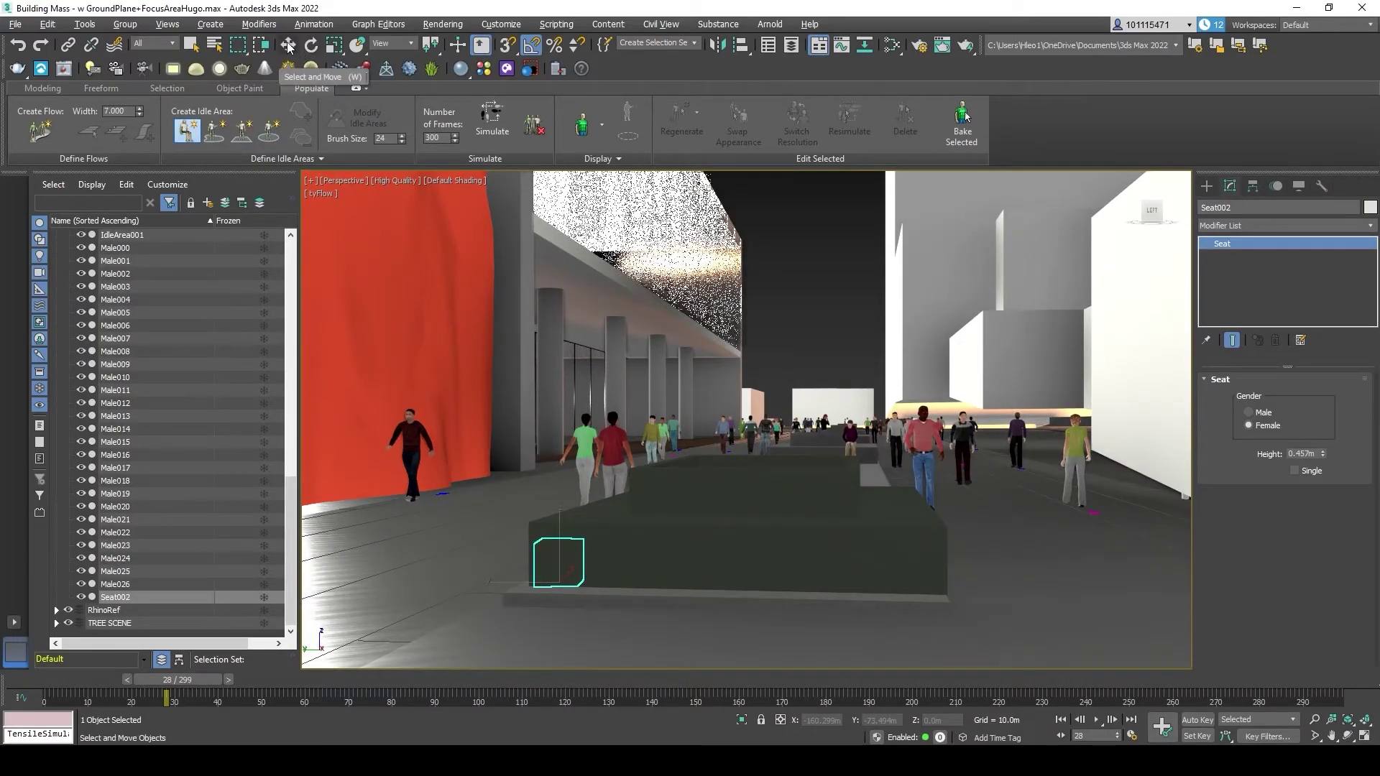
left_click_drag(514, 588, 519, 618)
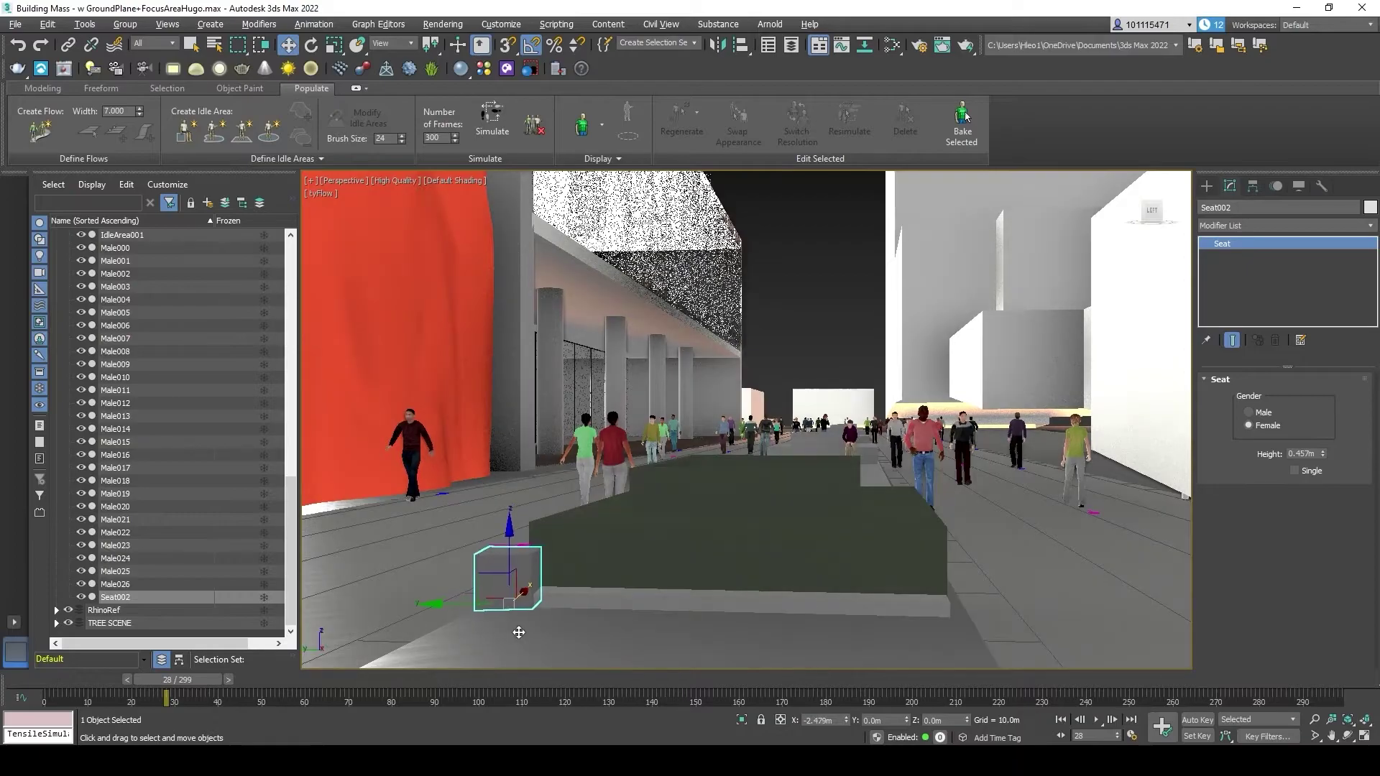
left_click_drag(505, 550, 511, 526)
left_click_drag(457, 581, 481, 582)
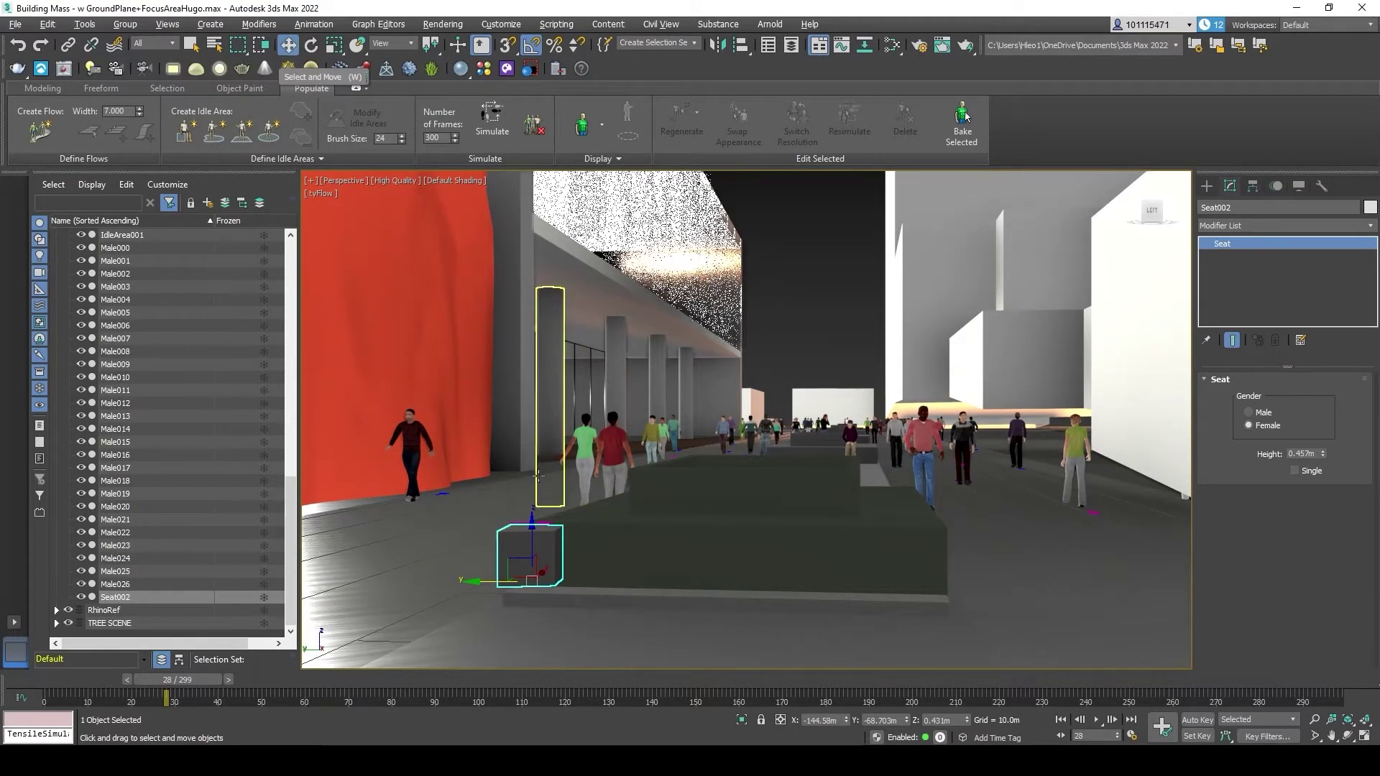
left_click_drag(502, 593, 504, 593)
Step: Push the seat back into the planter's corner, checking it from above, and simulate the crowd again
scroll(575, 539, "down", 3)
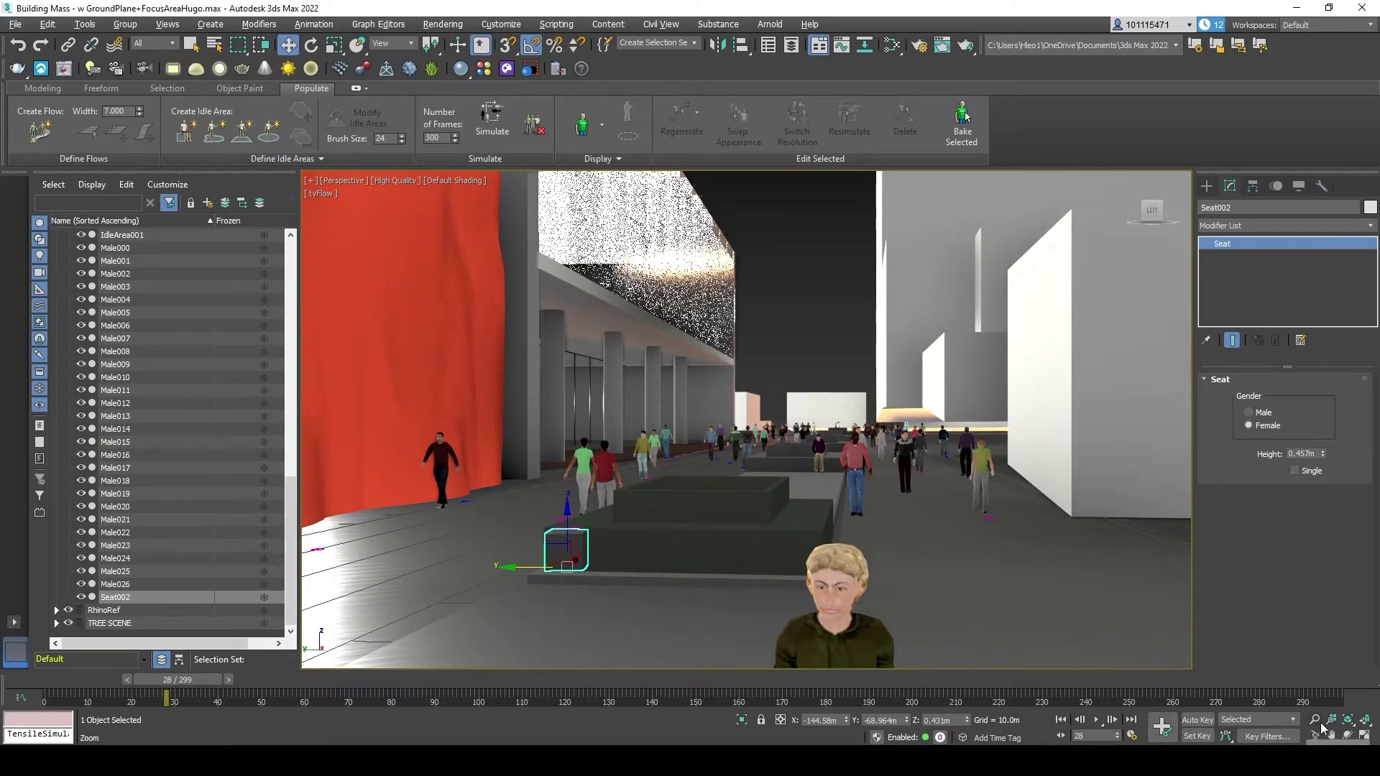
left_click(1349, 739)
left_click_drag(690, 532, 690, 615)
scroll(681, 516, "up", 8)
scroll(569, 254, "down", 5)
scroll(587, 273, "up", 8)
scroll(698, 400, "up", 6)
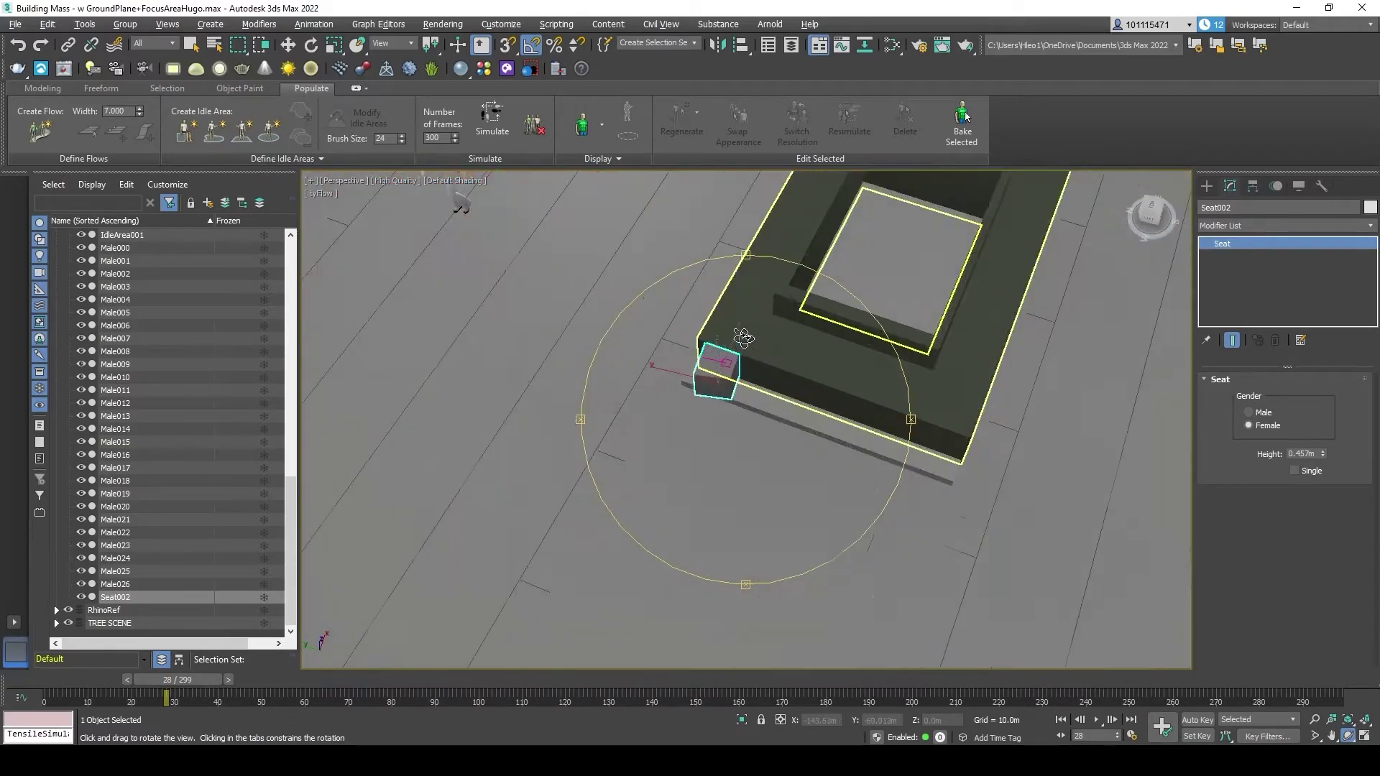
left_click(287, 45)
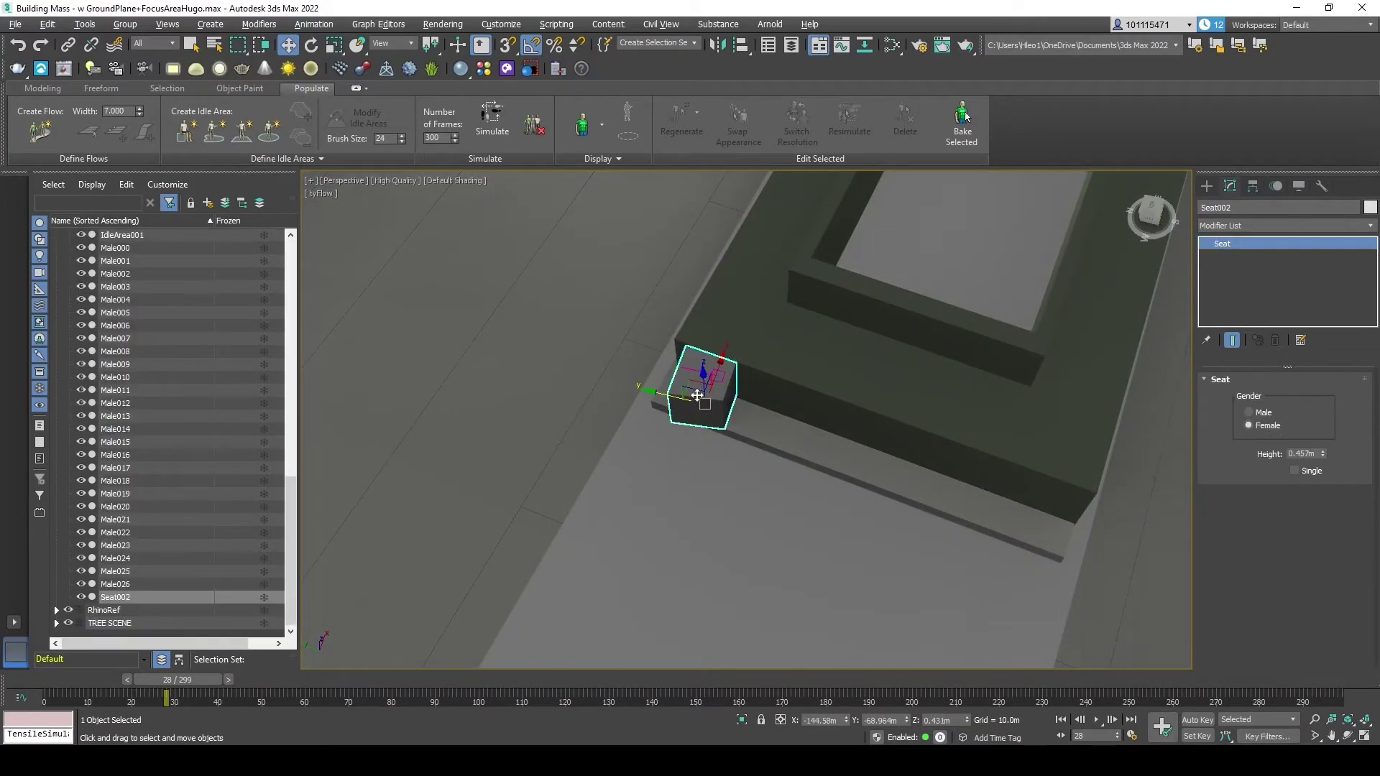
left_click_drag(697, 394, 738, 315)
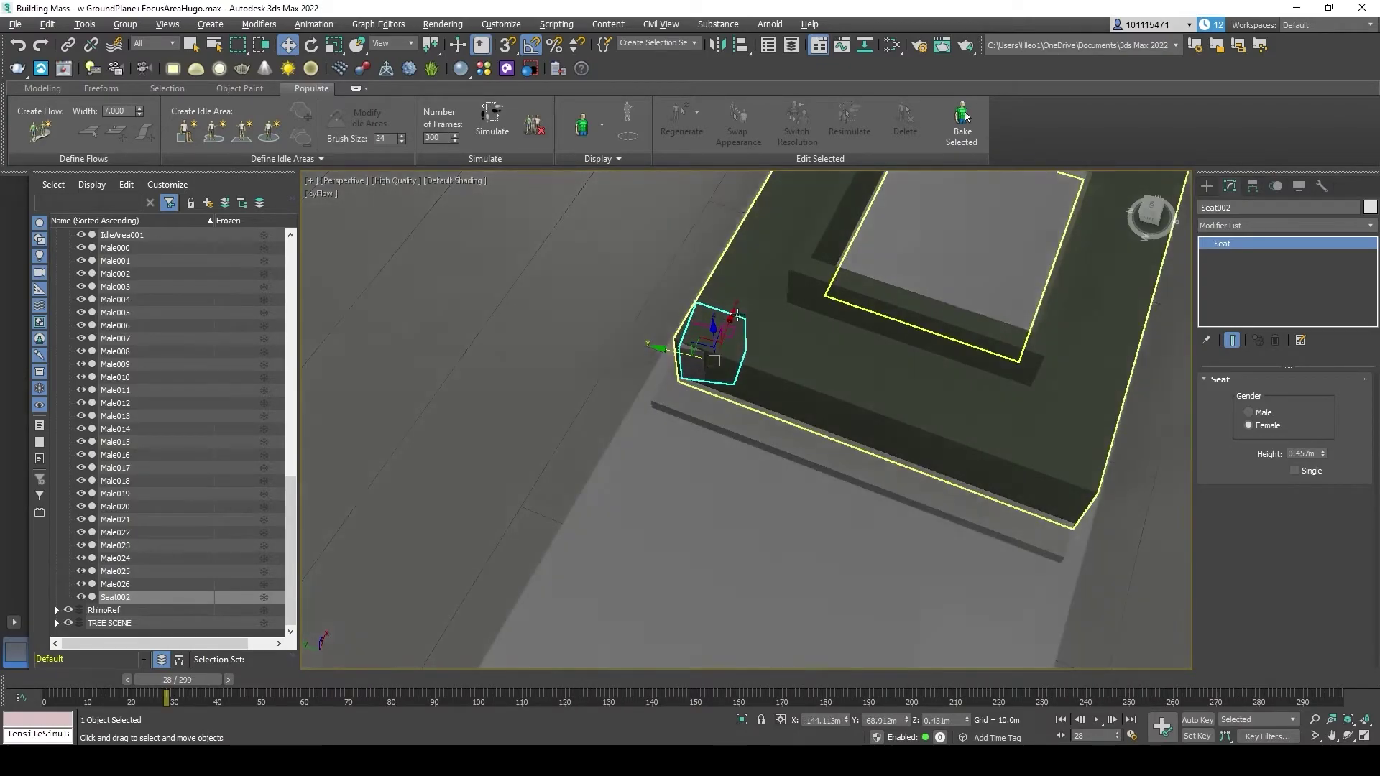
left_click(731, 311)
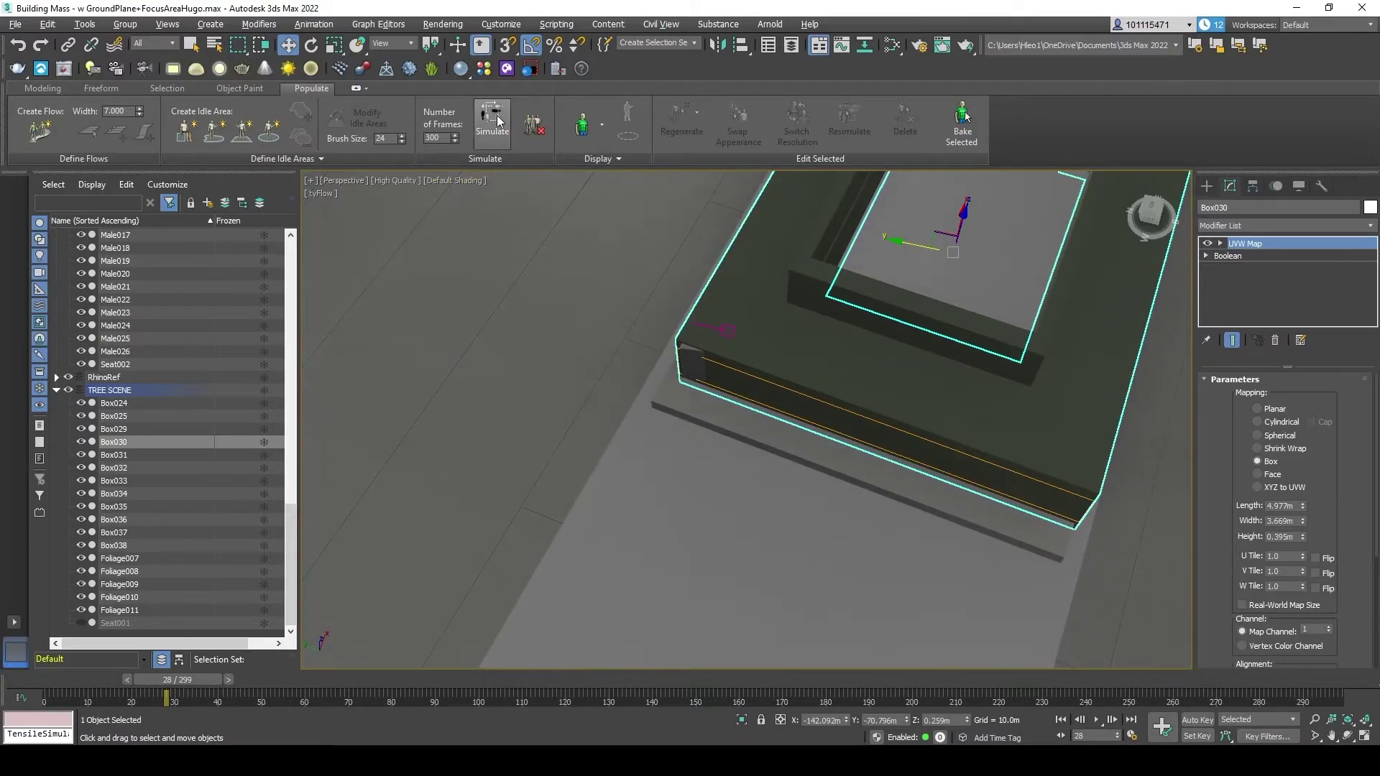
left_click(493, 120)
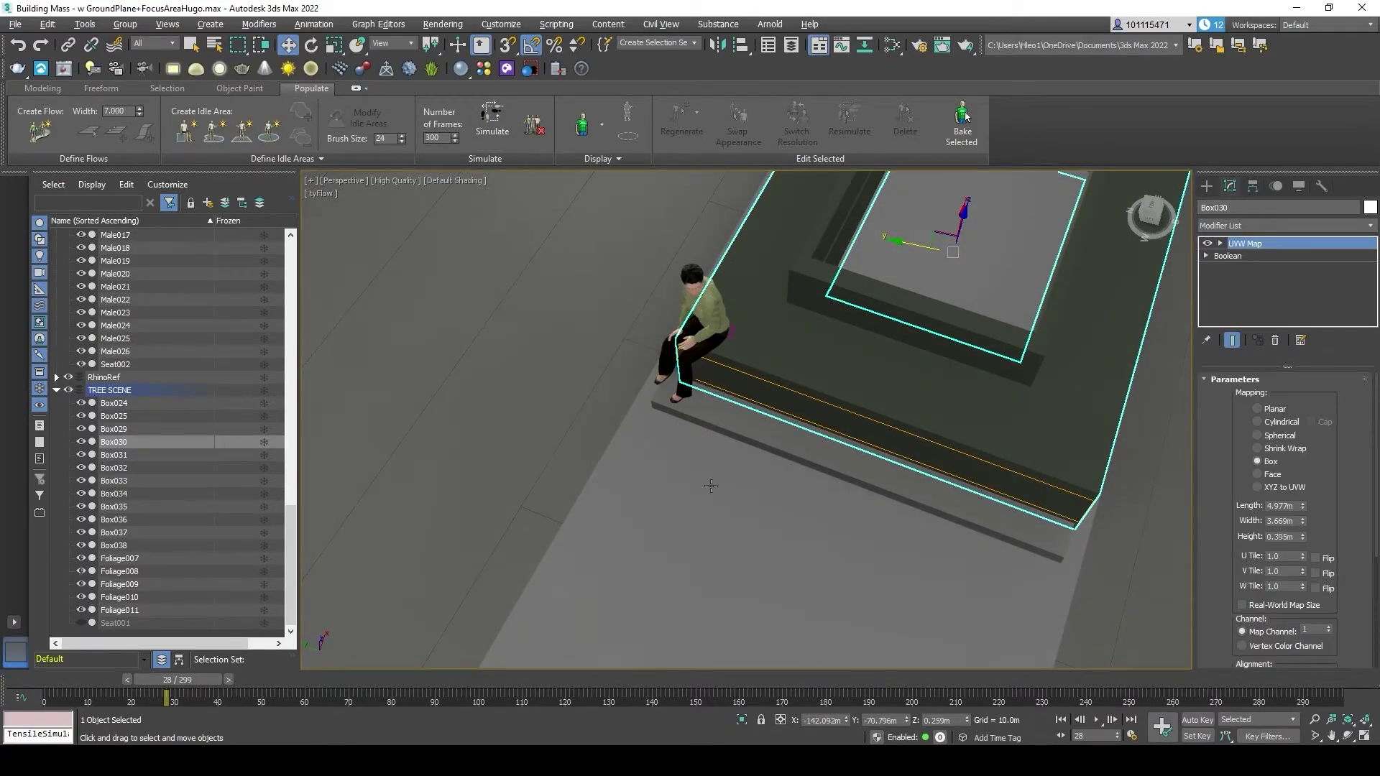
Step: Examine the person seated on the planter's corner from several angles and distances in the Perspective view
left_click(1348, 737)
mouse_move(711, 424)
left_mouse_down()
mouse_move(712, 410)
mouse_move(720, 417)
left_mouse_up()
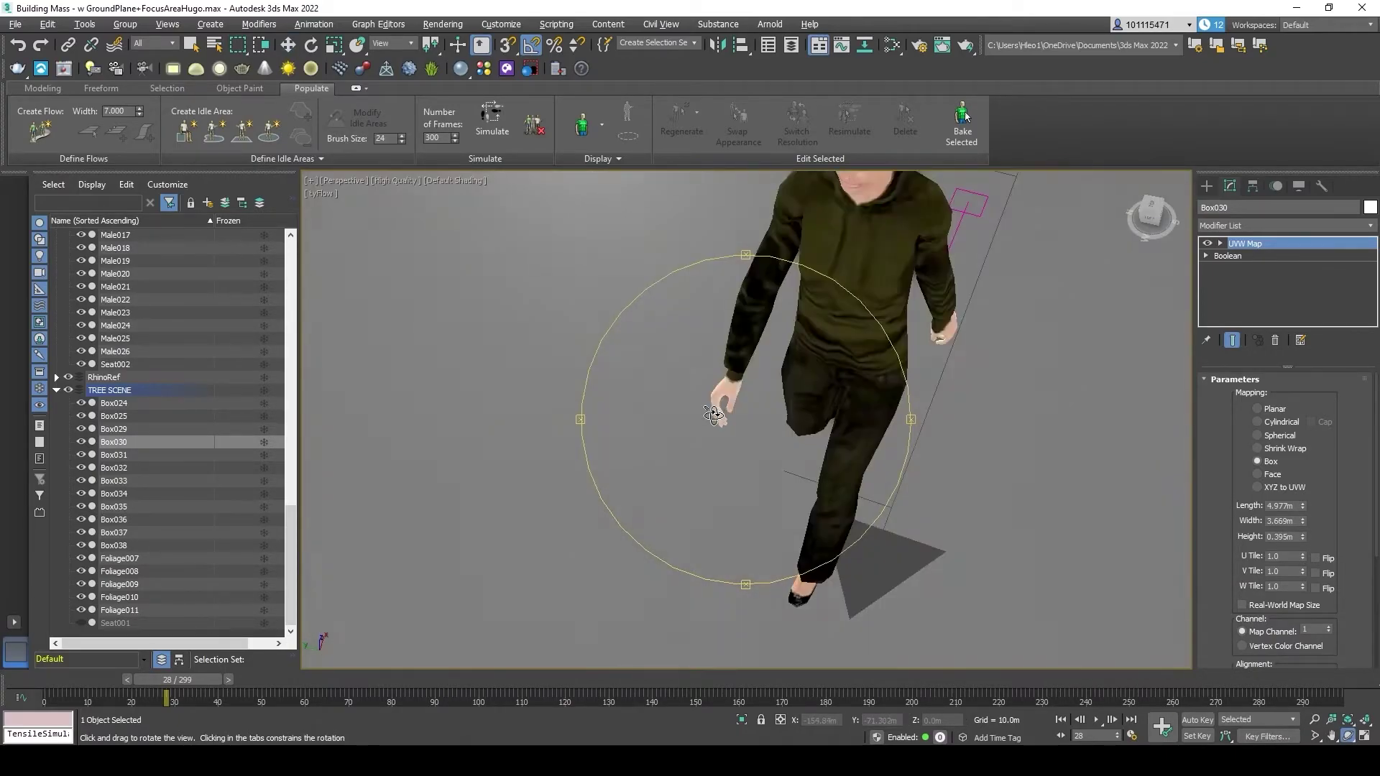
scroll(788, 314, "down", 10)
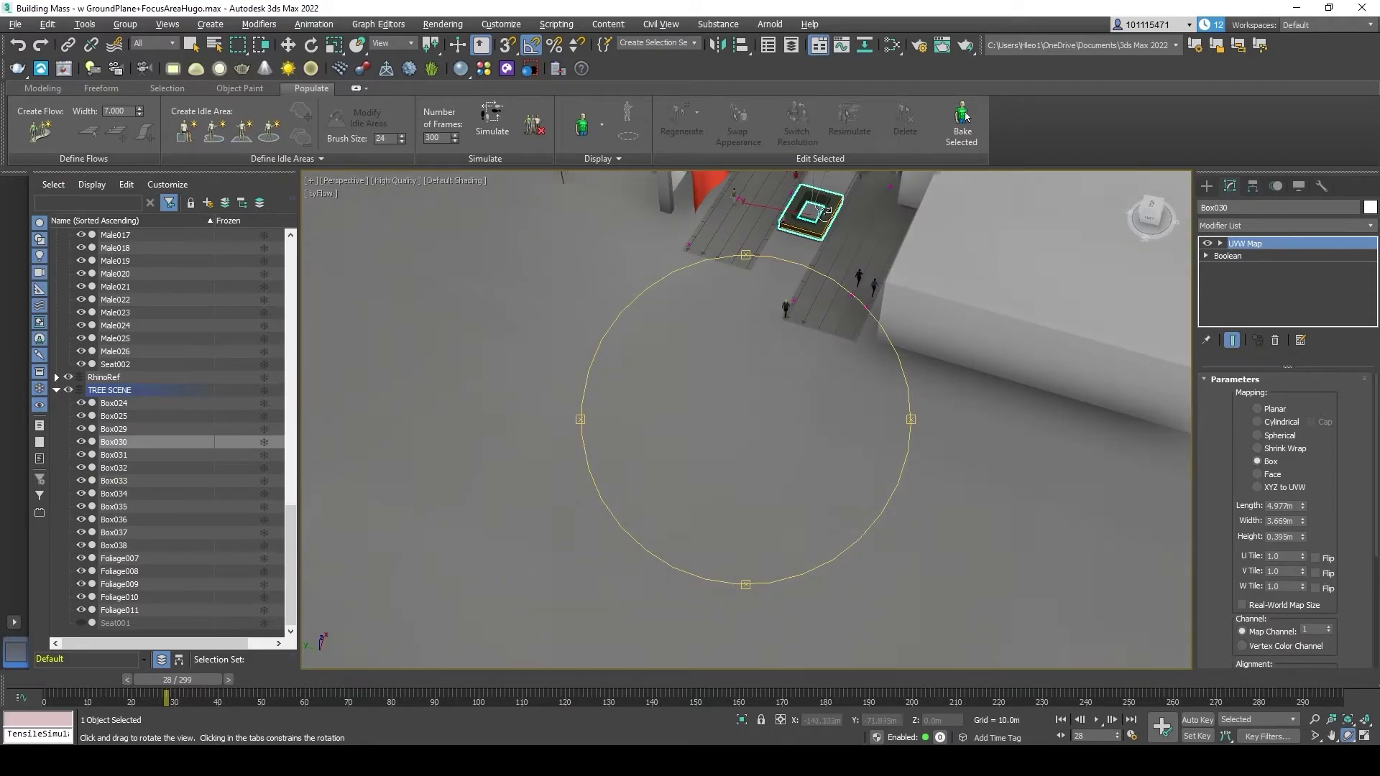
scroll(775, 334, "up", 10)
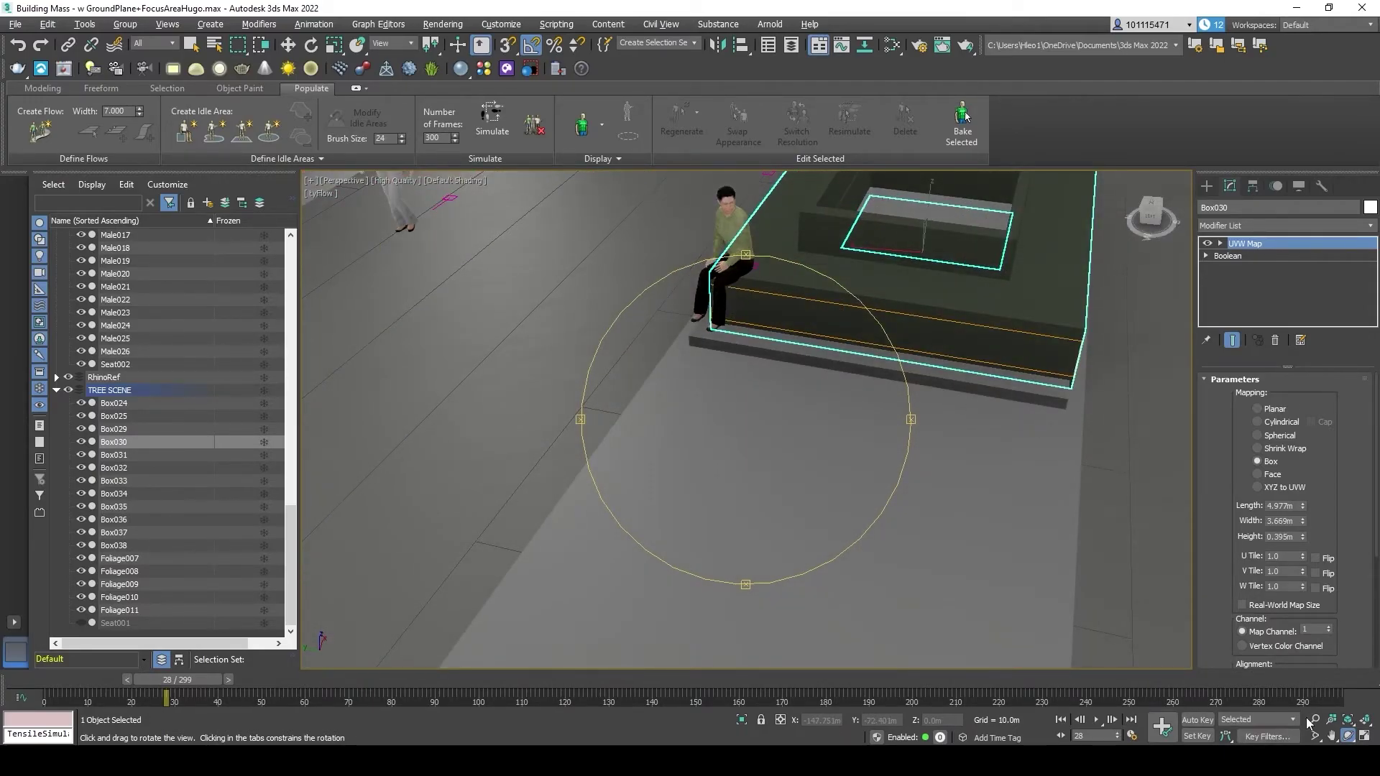
left_click(1332, 737)
scroll(834, 385, "down", 5)
left_click_drag(807, 382, 772, 460)
Step: Return the viewport to the Walkthrough_Cam002 camera and rewind the animation to frame 1
left_click(352, 181)
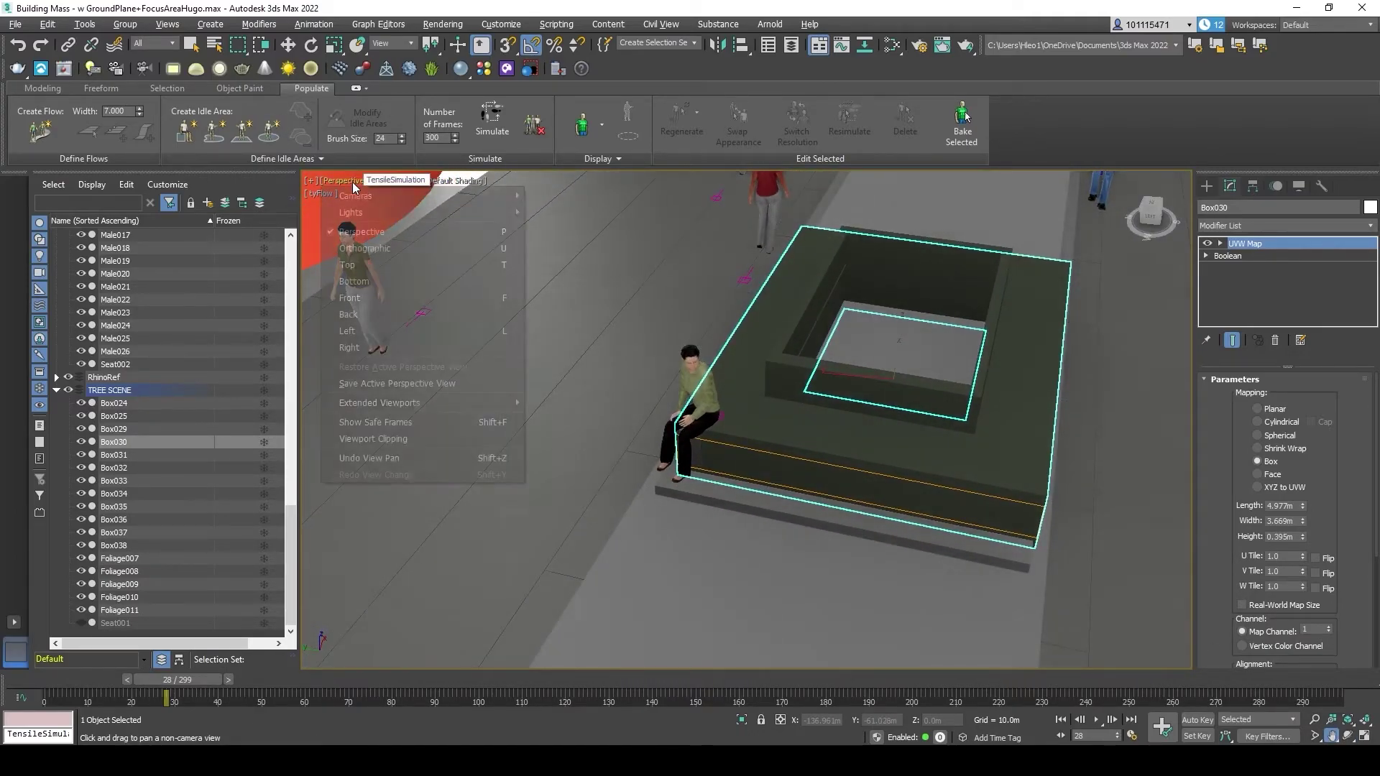
mouse_move(370, 196)
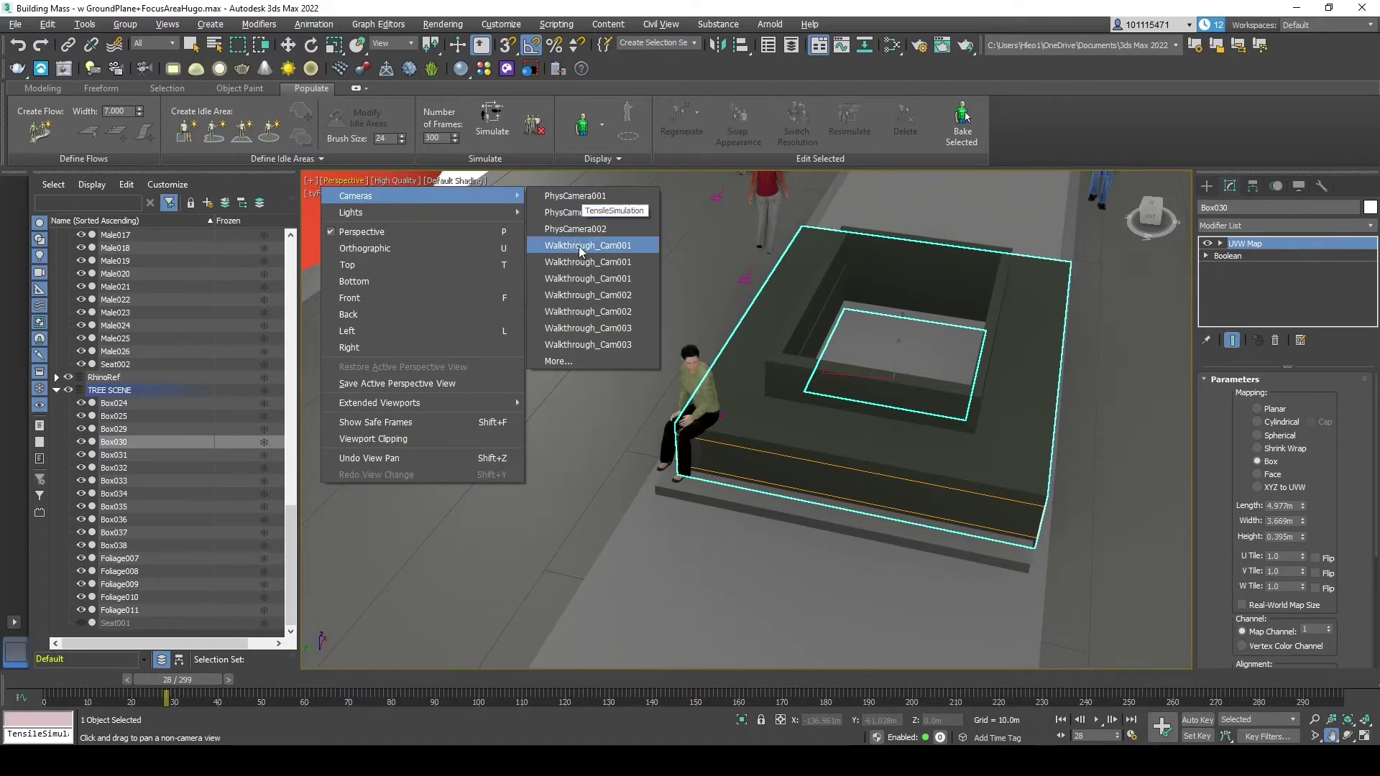
left_click(589, 297)
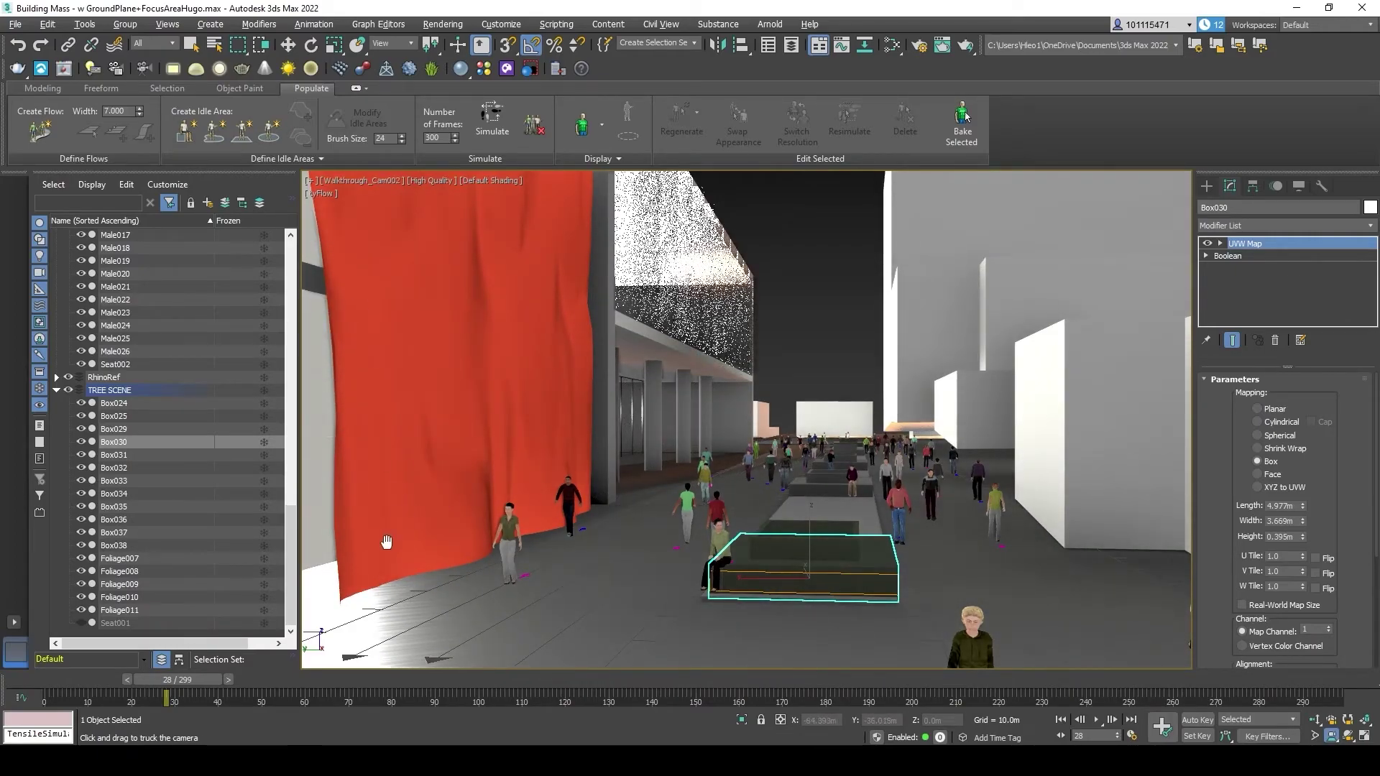
left_click_drag(201, 683, 60, 701)
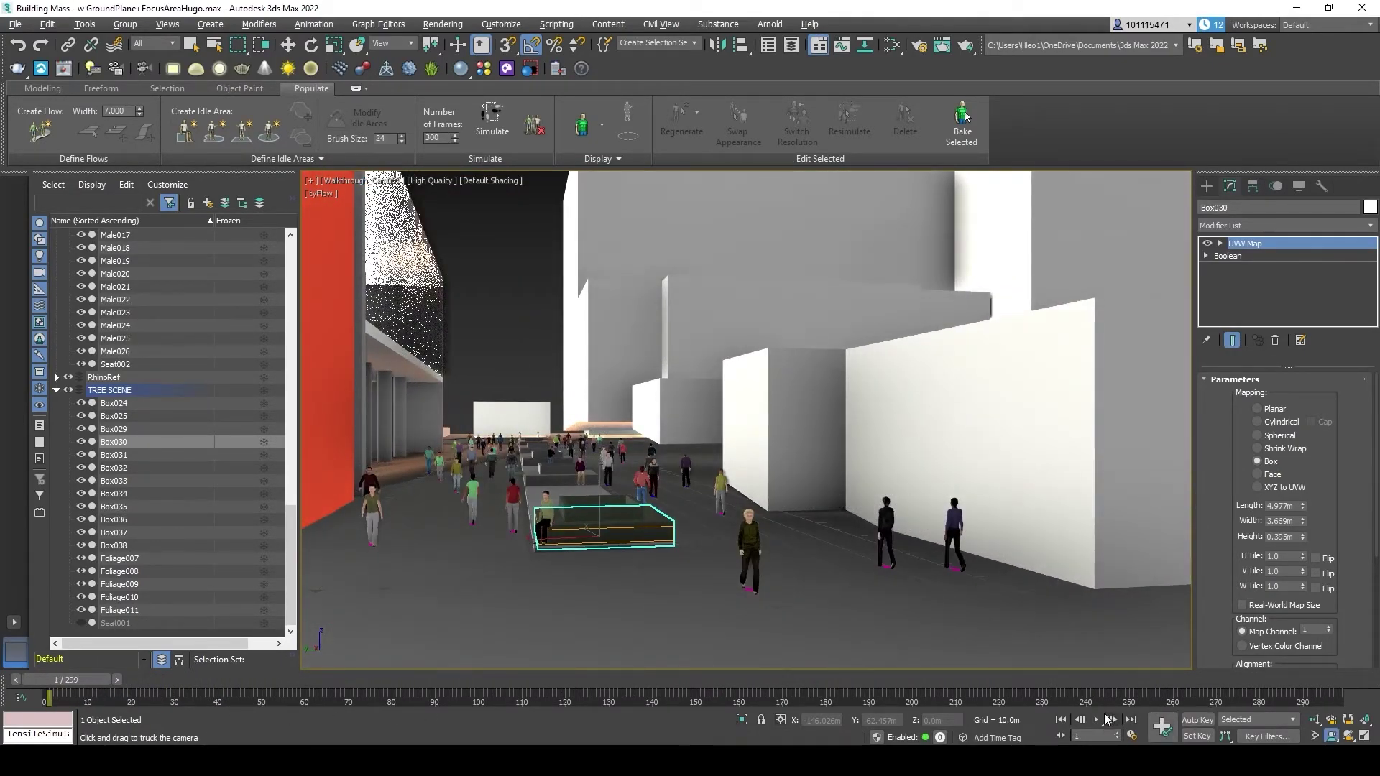